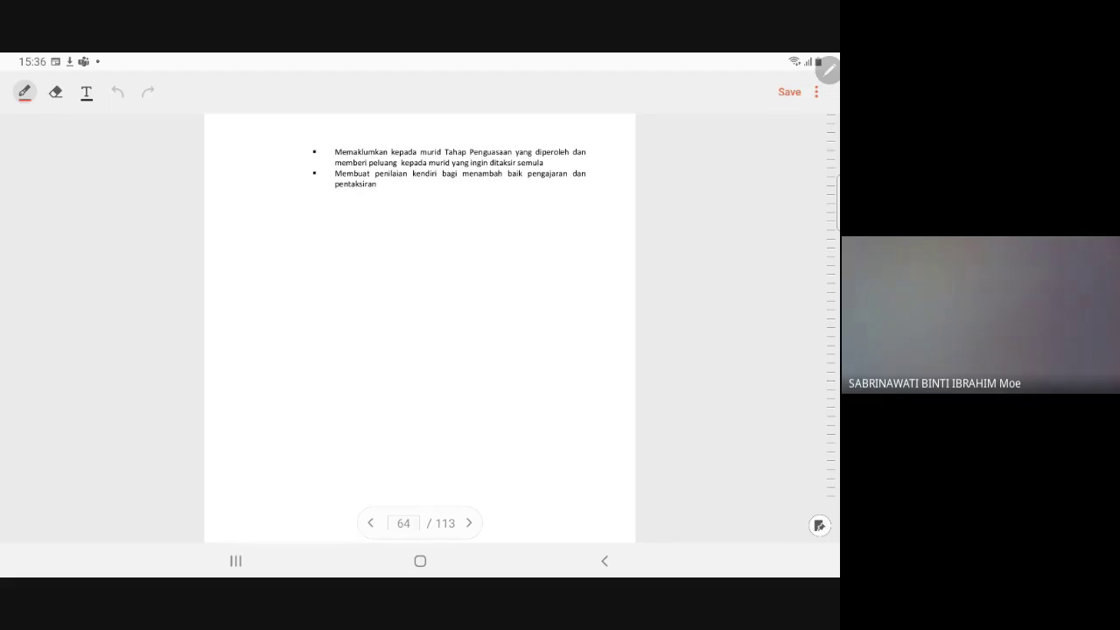
Switch to the Google Meet call and mute the microphone
{"action": "left_click", "coordinate": [235, 561]}
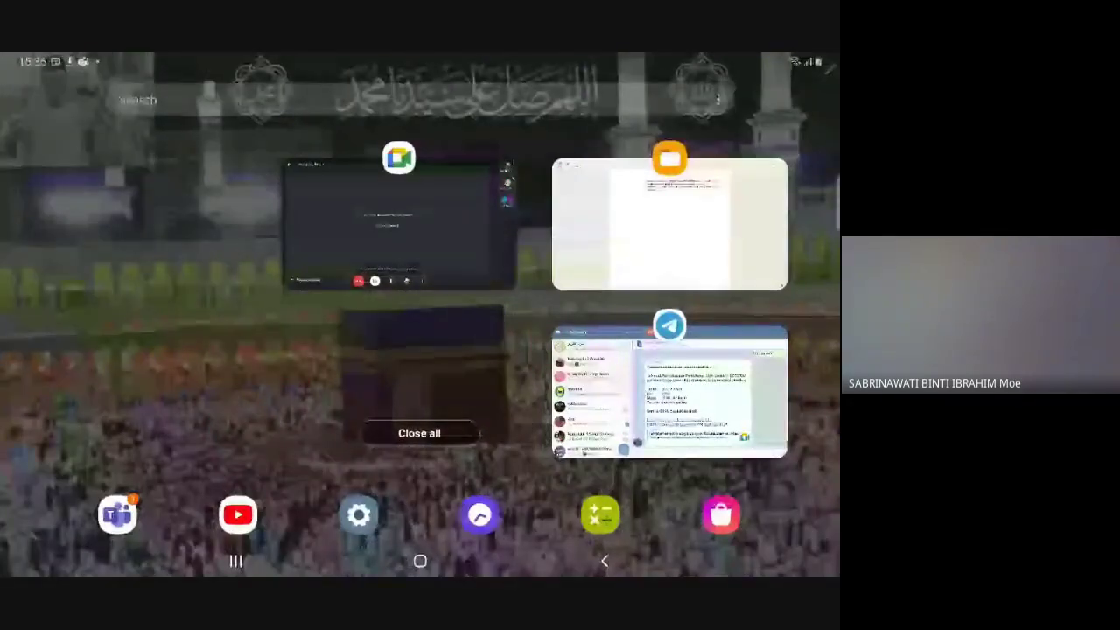
{"action": "left_click", "coordinate": [398, 223]}
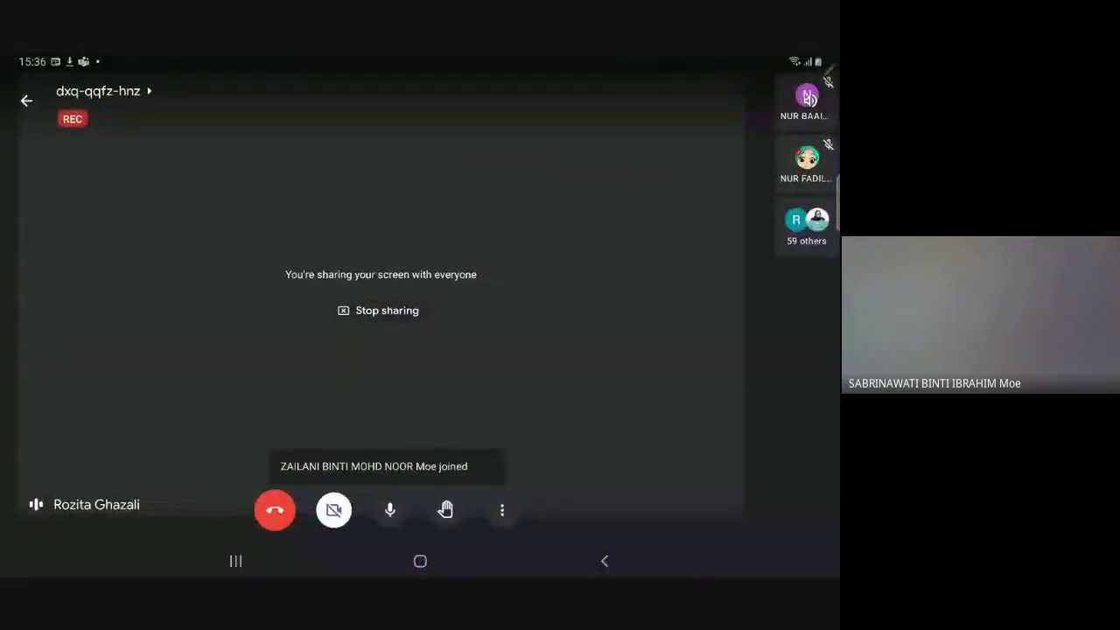
{"action": "left_click", "coordinate": [390, 509]}
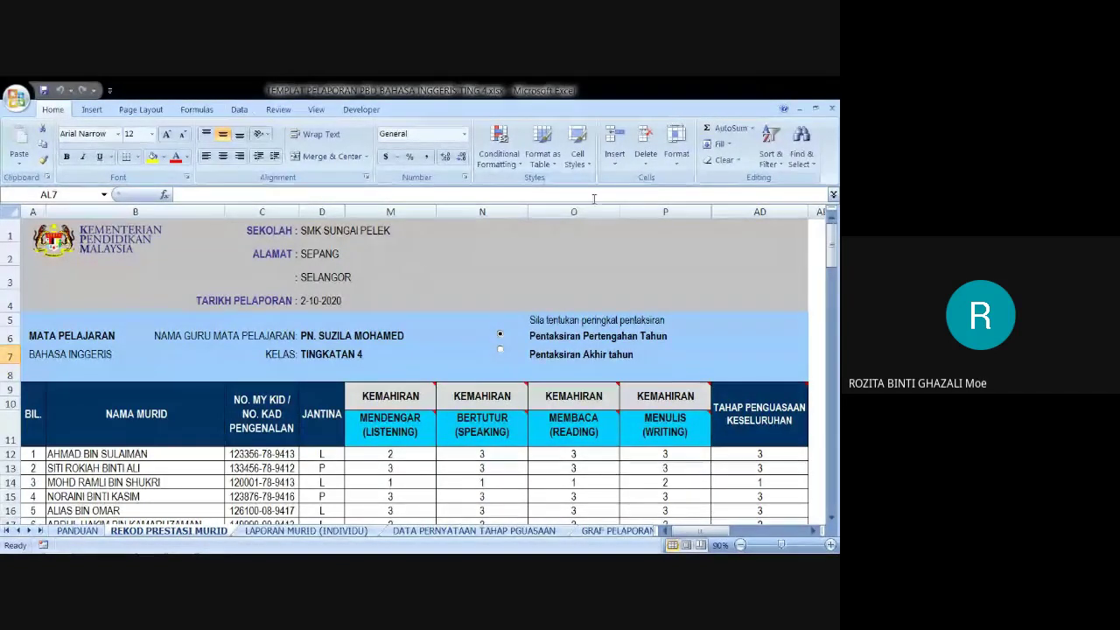
Shorten the school name in cell D1 to SMK
{"action": "left_click", "coordinate": [311, 230]}
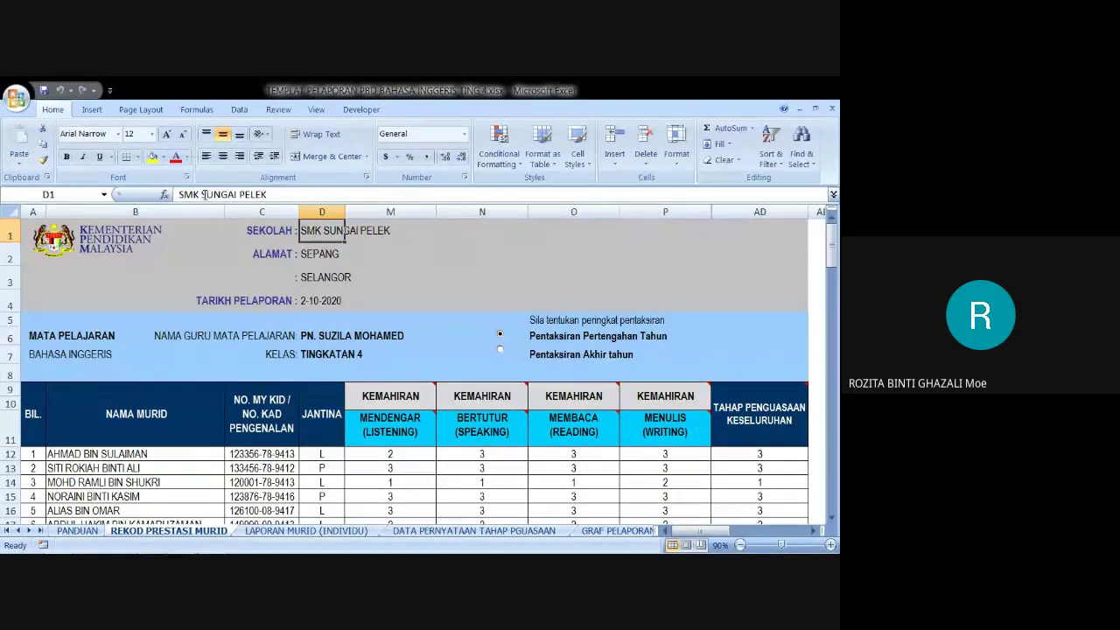
{"action": "left_click_drag", "start_coordinate": [202, 195], "coordinate": [267, 194]}
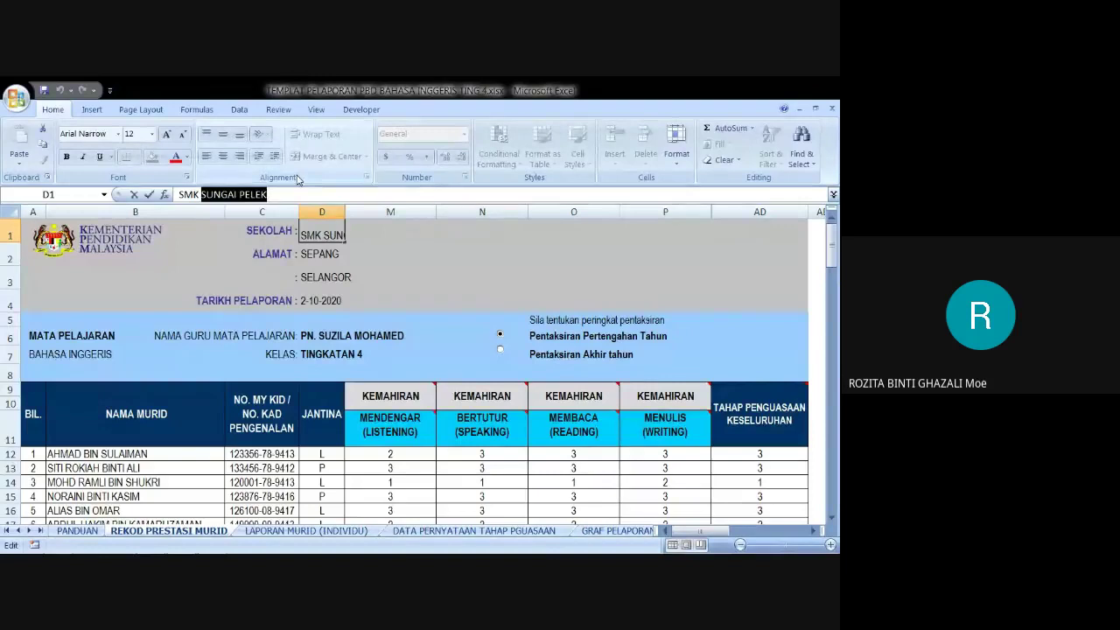
{"action": "key", "text": "BackSpace"}
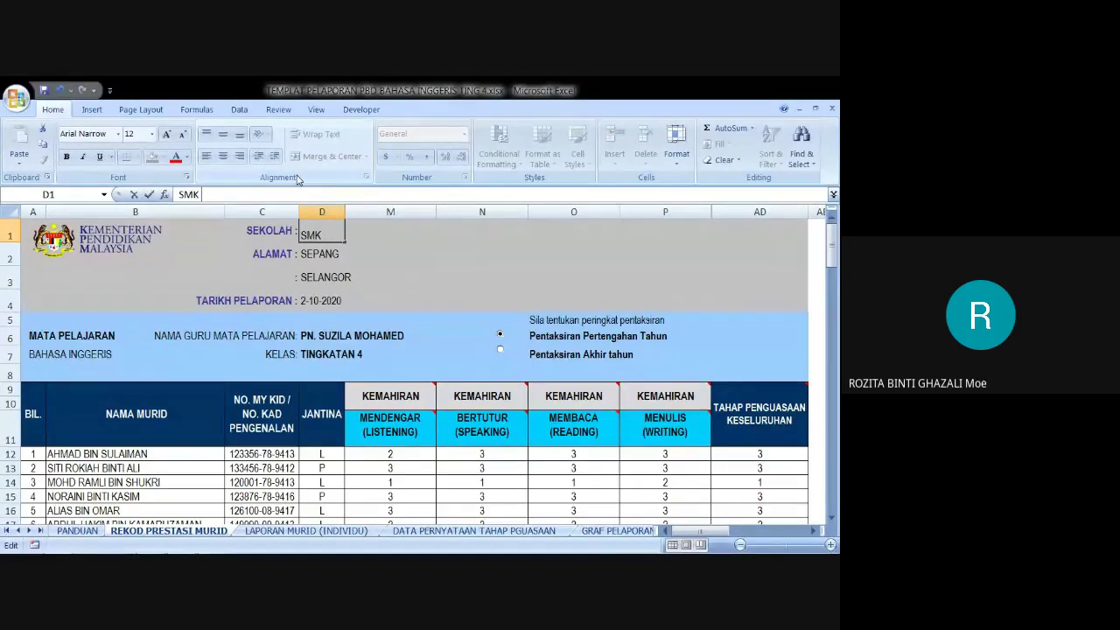
{"action": "left_click", "coordinate": [320, 299]}
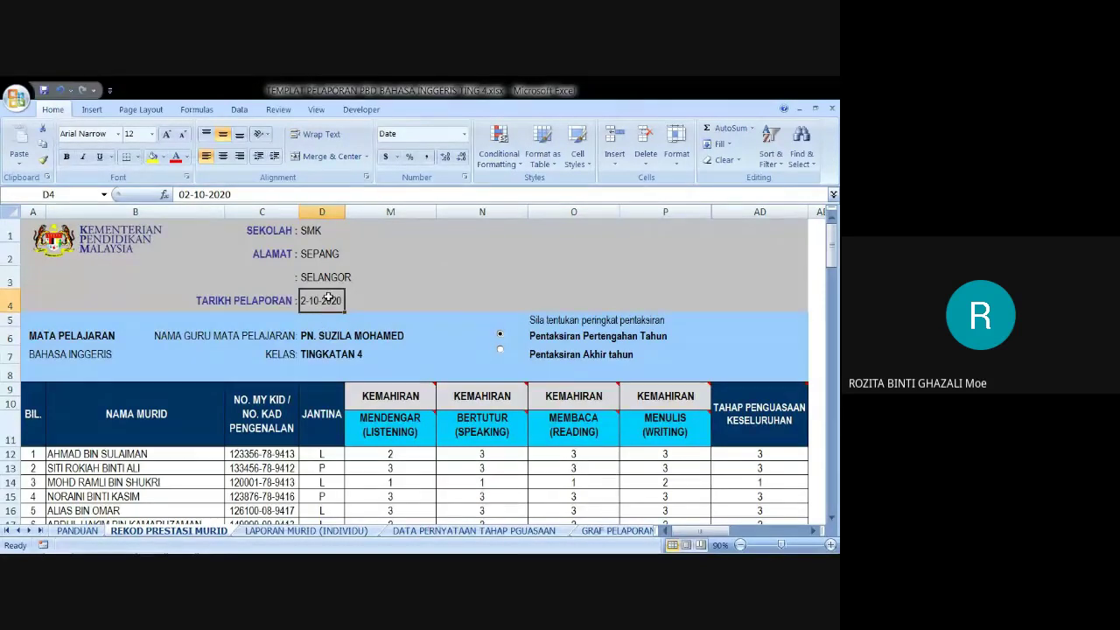
Replace the subject teacher's name in cell D6 with another teacher's name
{"action": "left_click", "coordinate": [317, 337]}
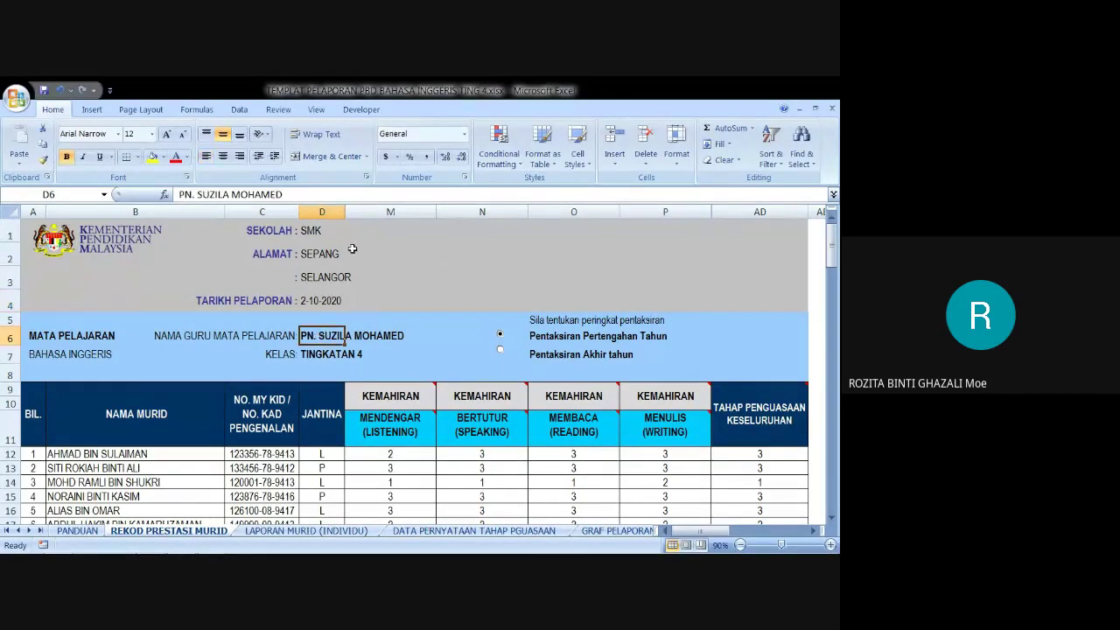
{"action": "left_click", "coordinate": [181, 193]}
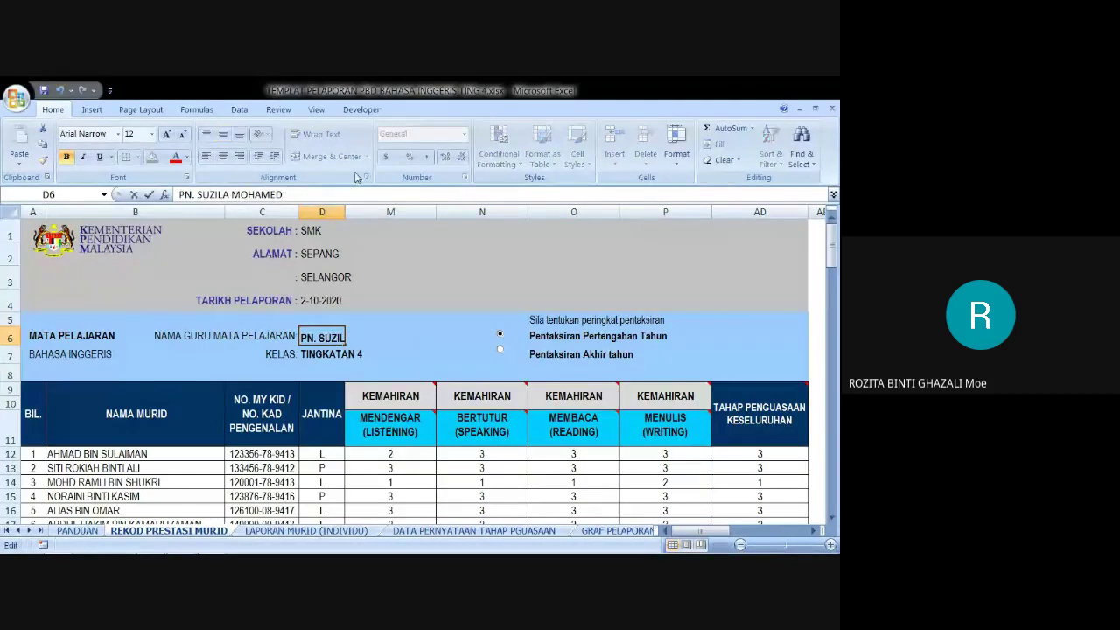
{"action": "left_click_drag", "start_coordinate": [185, 191], "coordinate": [287, 186]}
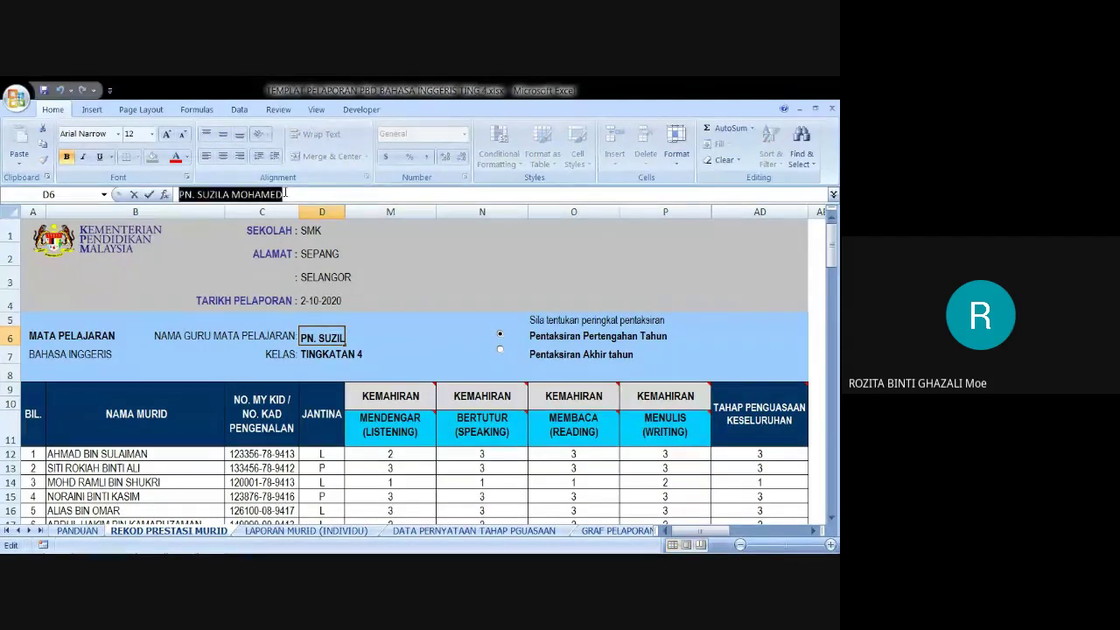
{"action": "type", "text": "ko"}
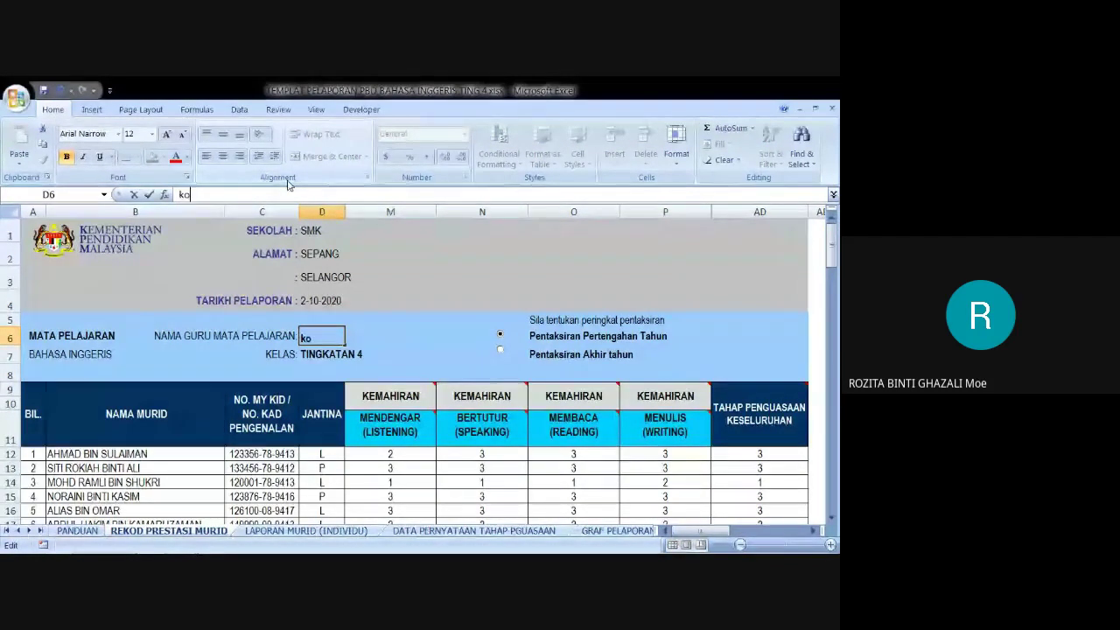
{"action": "key", "text": "BackSpace"}
{"action": "key", "text": "BackSpace"}
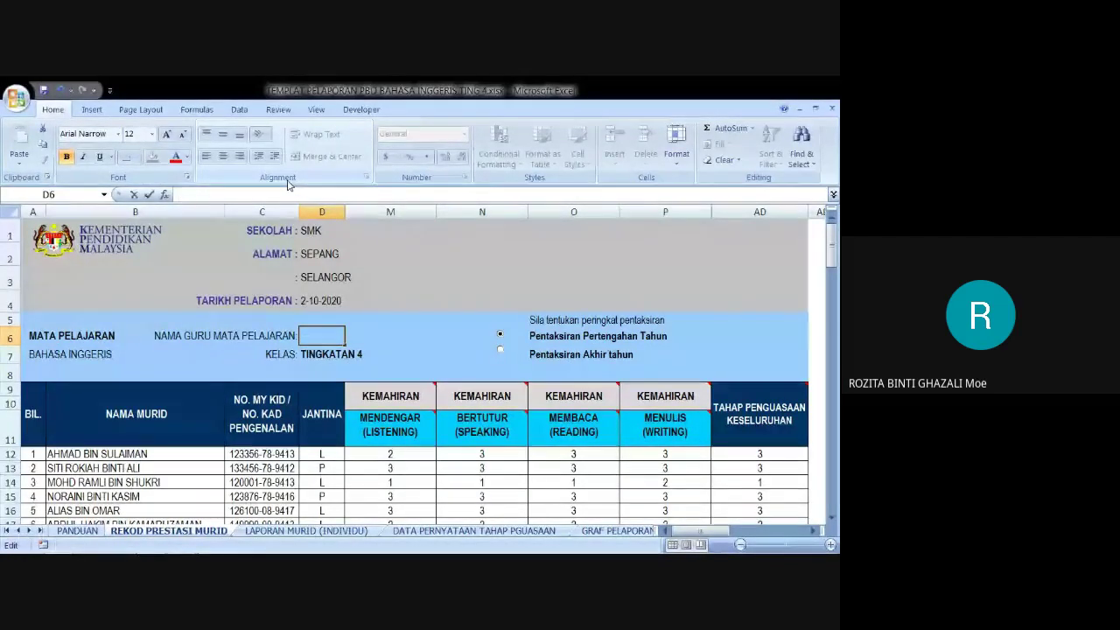
{"action": "type", "text": "KOGILAM"}
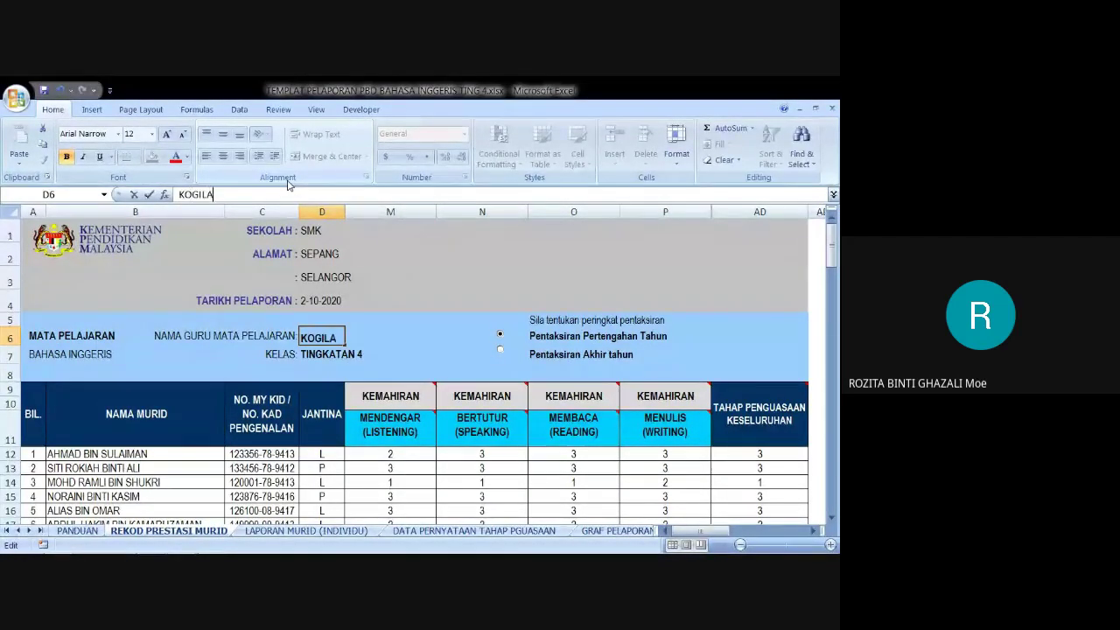
Set the class in cell D7 to 4 AL RAZI
{"action": "left_click", "coordinate": [317, 357]}
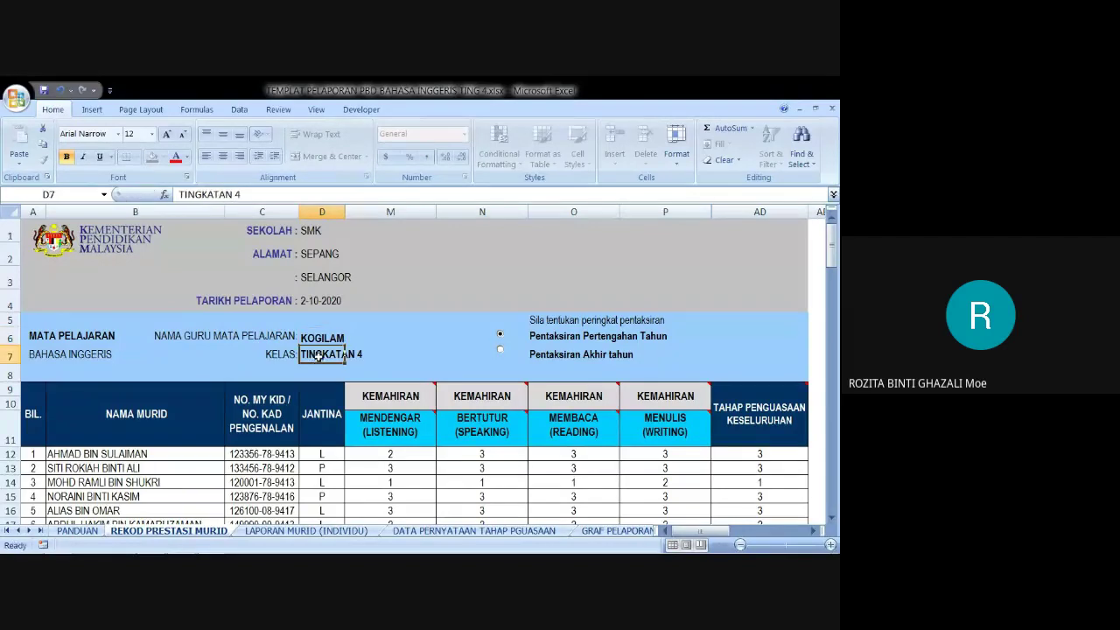
{"action": "left_click_drag", "start_coordinate": [180, 194], "coordinate": [312, 193]}
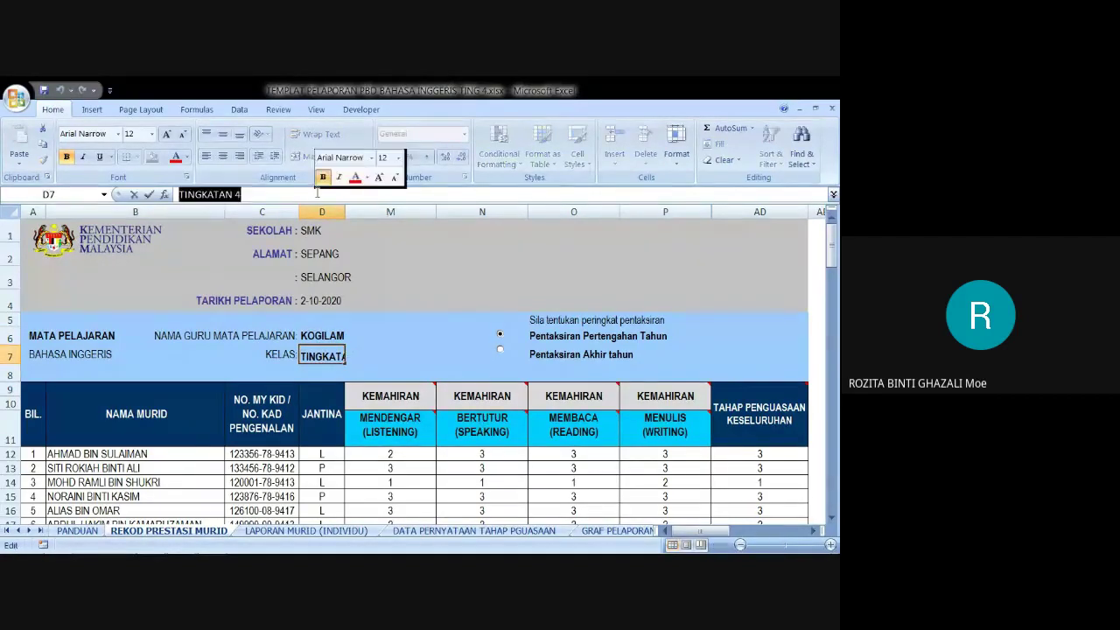
{"action": "type", "text": "4 AL"}
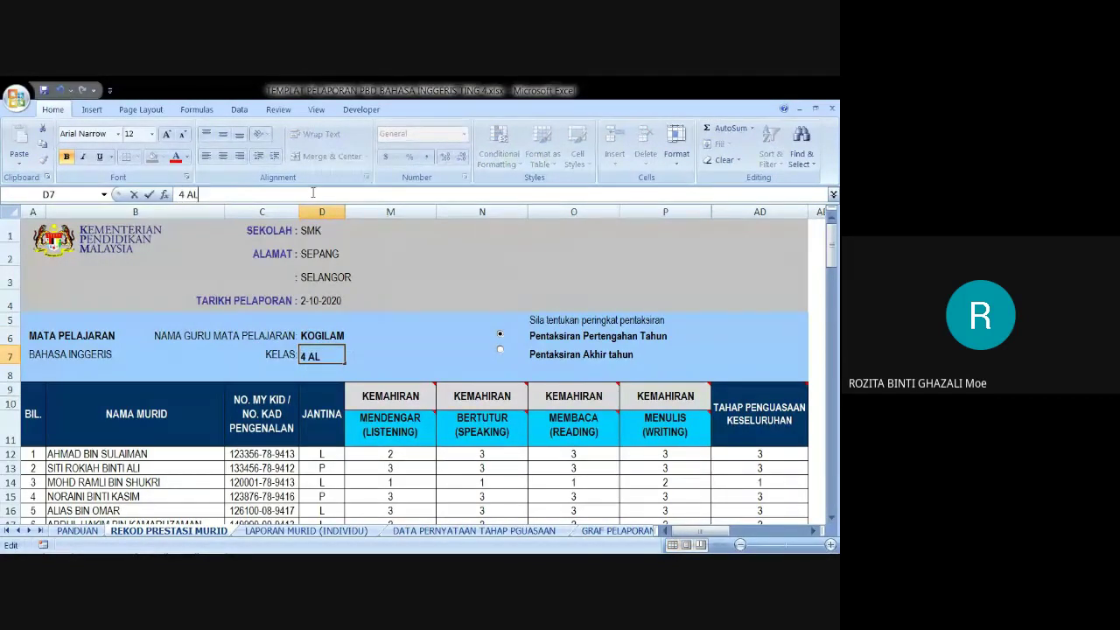
{"action": "type", "text": " RAZI"}
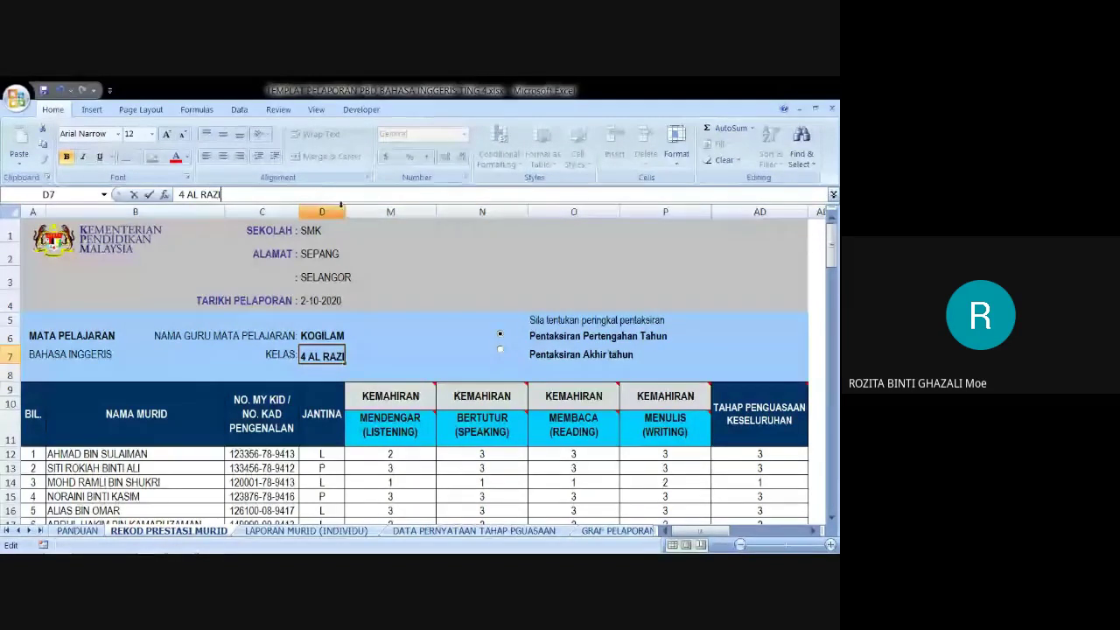
{"action": "left_click", "coordinate": [401, 322]}
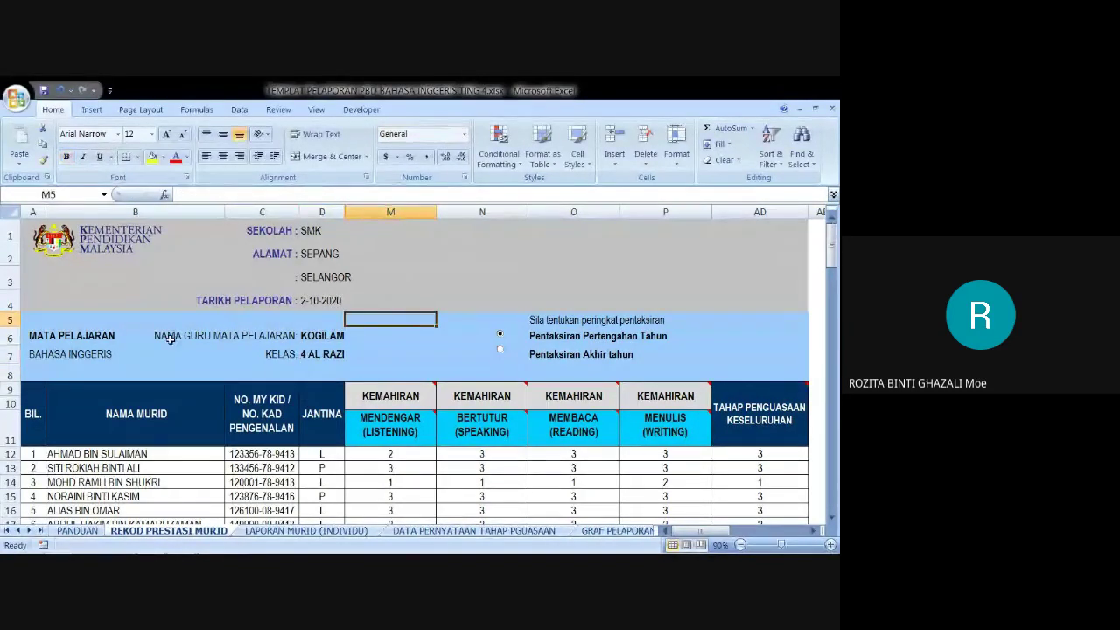
Review the header entries in D1:D7, and the headteacher name and school cells in the signature block
{"action": "left_click_drag", "start_coordinate": [326, 227], "coordinate": [322, 353]}
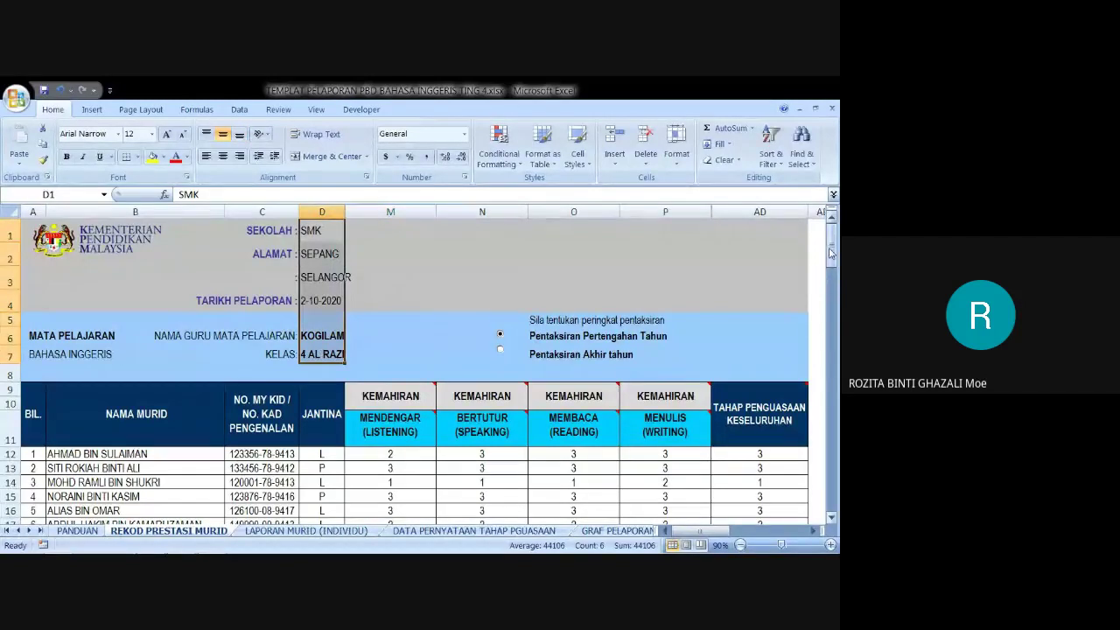
{"action": "mouse_move", "coordinate": [832, 245]}
{"action": "left_mouse_down"}
{"action": "mouse_move", "coordinate": [831, 428]}
{"action": "mouse_move", "coordinate": [829, 388]}
{"action": "left_mouse_up"}
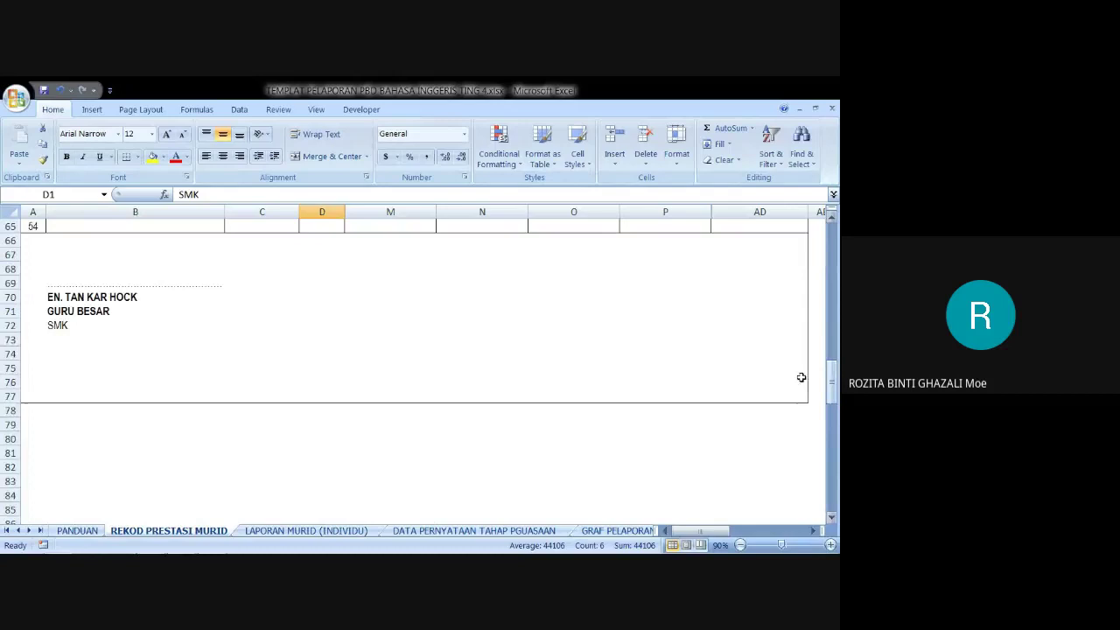
{"action": "left_click", "coordinate": [80, 298]}
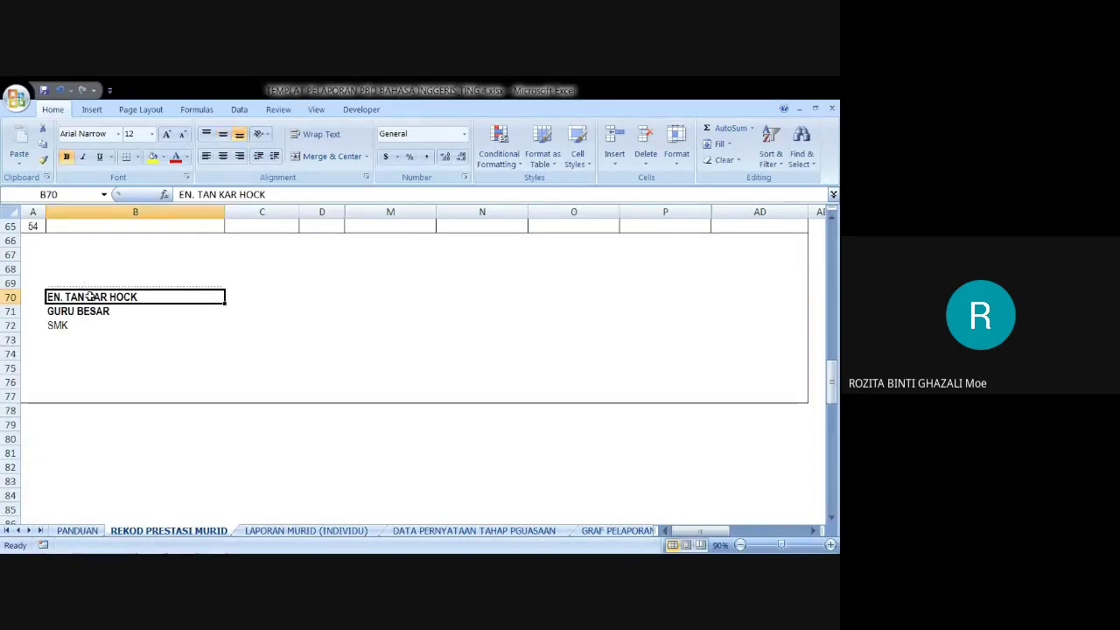
{"action": "left_click", "coordinate": [58, 327]}
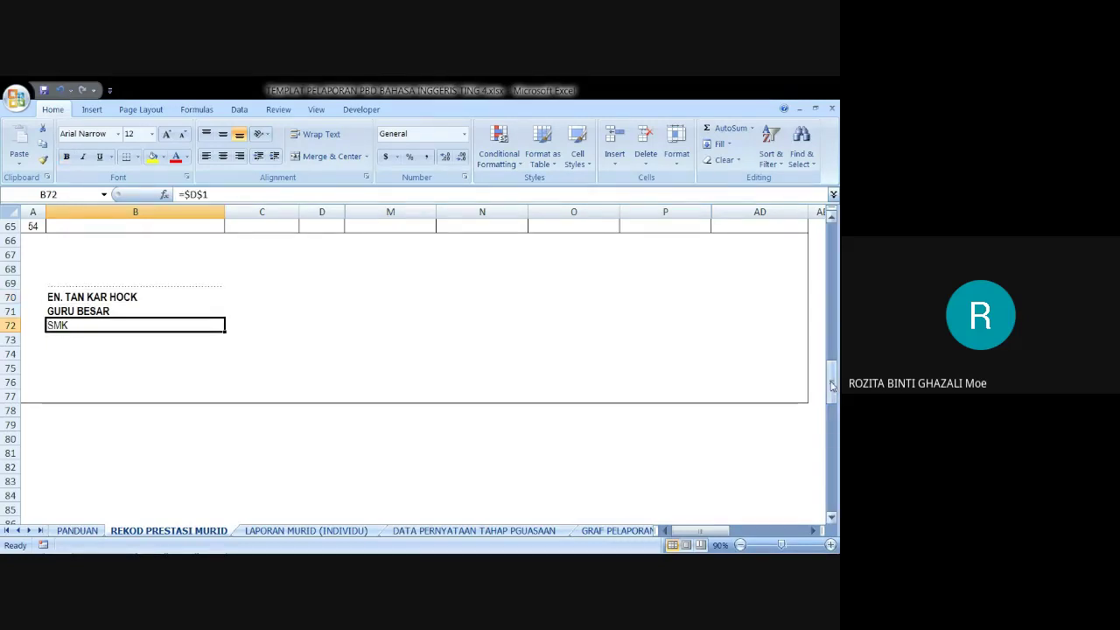
Complete the school name in cell D1 as SMK BANDAR TASIK SELATAN and check it in the signature block
{"action": "left_click_drag", "start_coordinate": [832, 385], "coordinate": [823, 234]}
{"action": "left_click", "coordinate": [322, 231]}
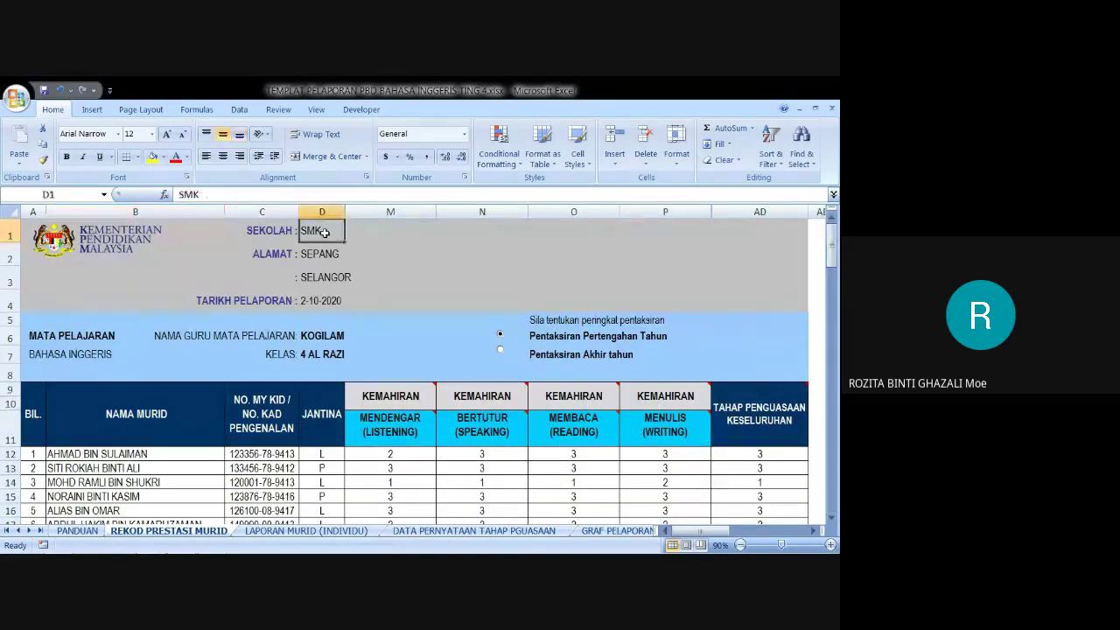
{"action": "left_click", "coordinate": [210, 193]}
{"action": "type", "text": "BANDAT"}
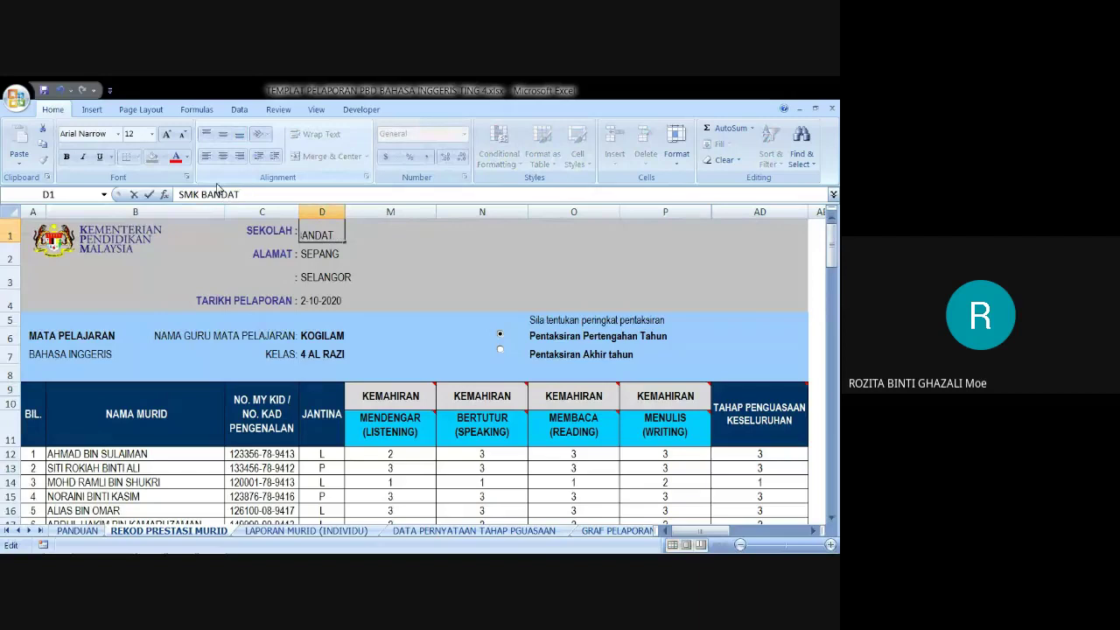
{"action": "key", "text": "BackSpace"}
{"action": "type", "text": "R TASIK SELATAN"}
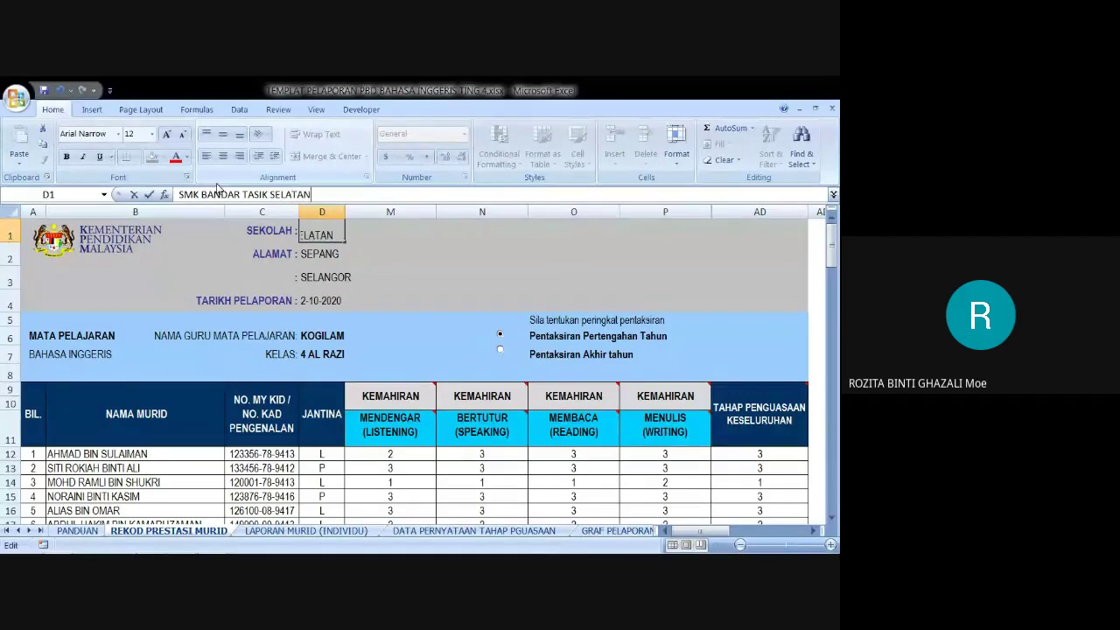
{"action": "left_click_drag", "start_coordinate": [831, 236], "coordinate": [828, 373]}
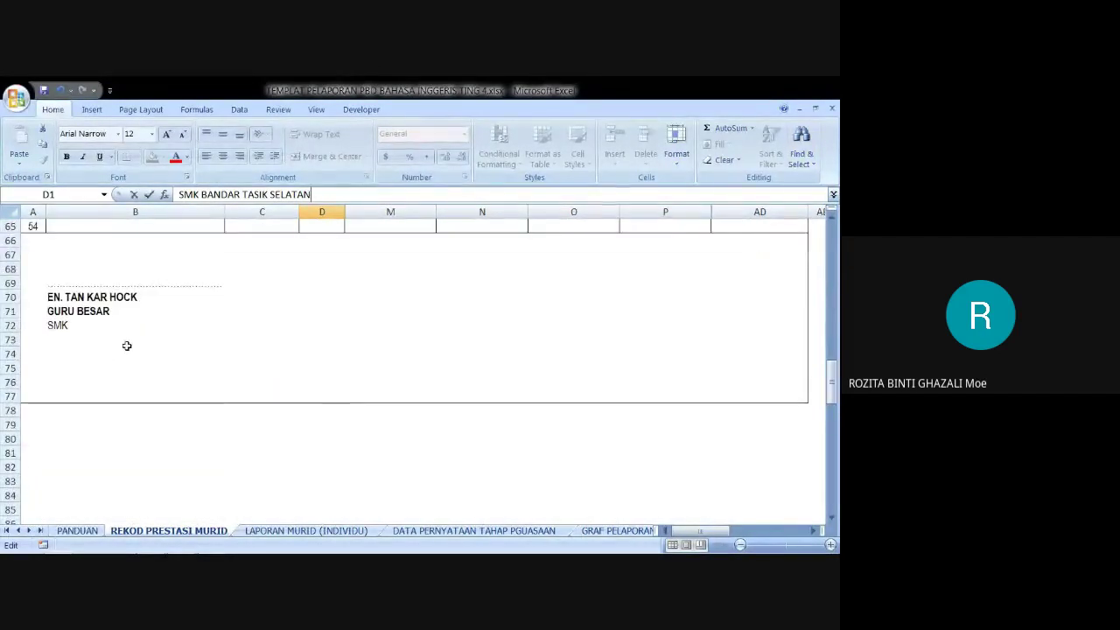
{"action": "left_click", "coordinate": [85, 296]}
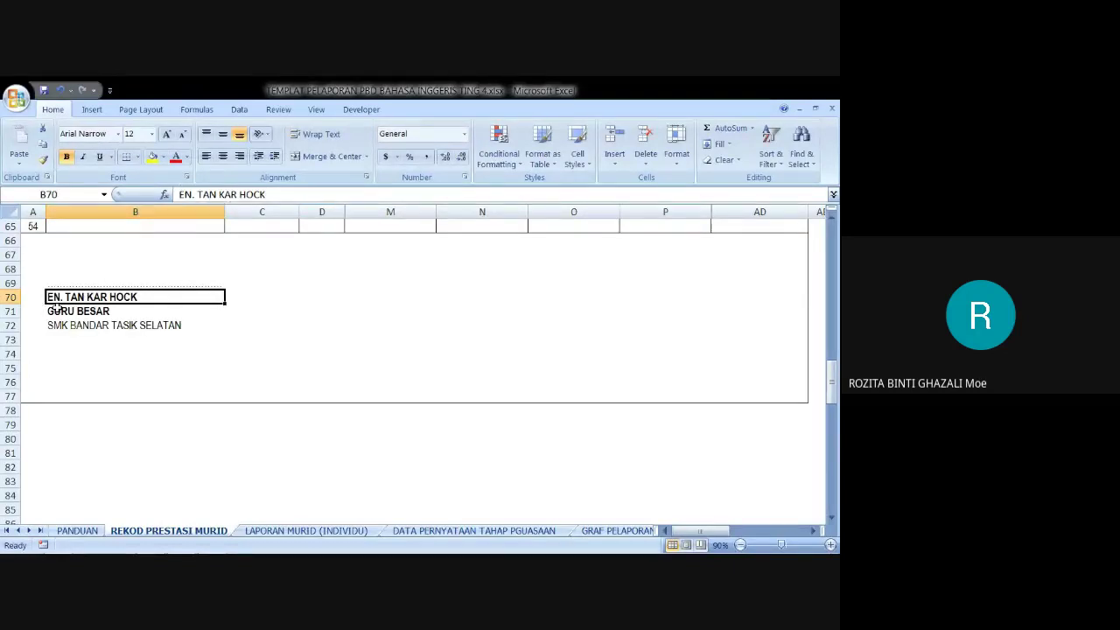
Look through the PANDUAN guide sheet and return to the REKOD PRESTASI MURID sheet
{"action": "left_click_drag", "start_coordinate": [831, 389], "coordinate": [832, 245]}
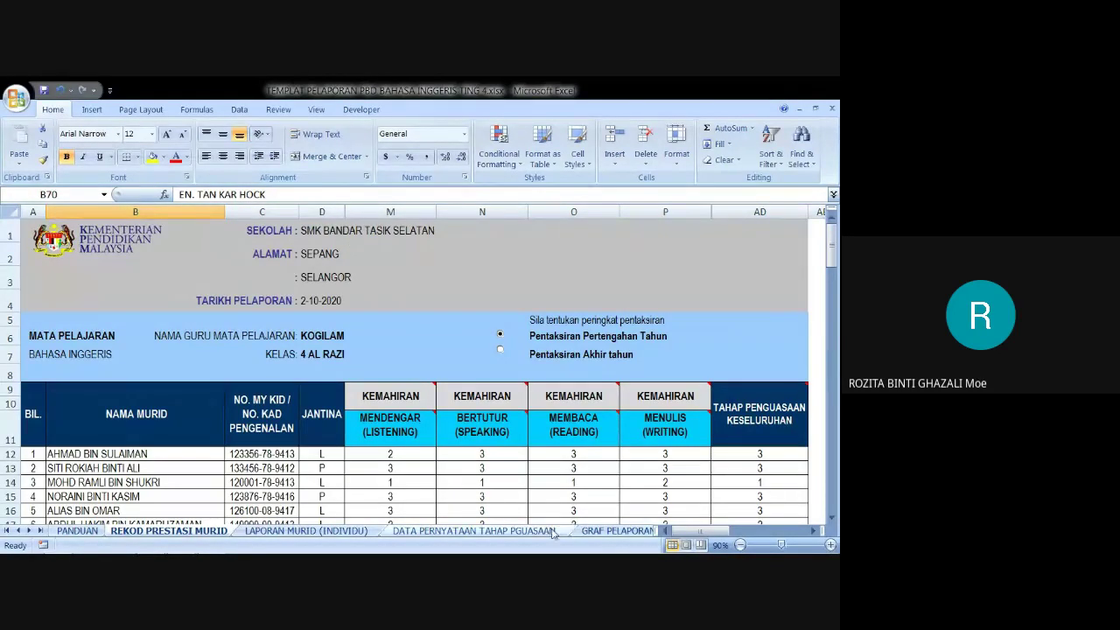
{"action": "left_click", "coordinate": [93, 531]}
{"action": "left_click_drag", "start_coordinate": [832, 301], "coordinate": [836, 379]}
{"action": "left_click", "coordinate": [178, 531]}
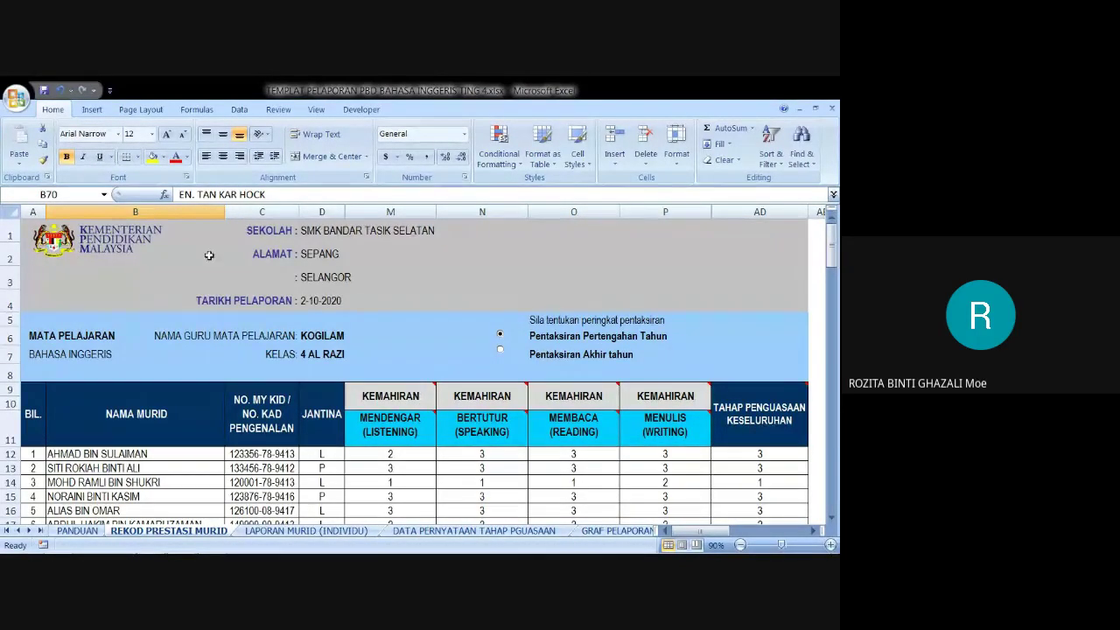
View the header details on the LAPORAN MURID (INDIVIDU) sheet and select the school logo placeholder
{"action": "left_click", "coordinate": [285, 533]}
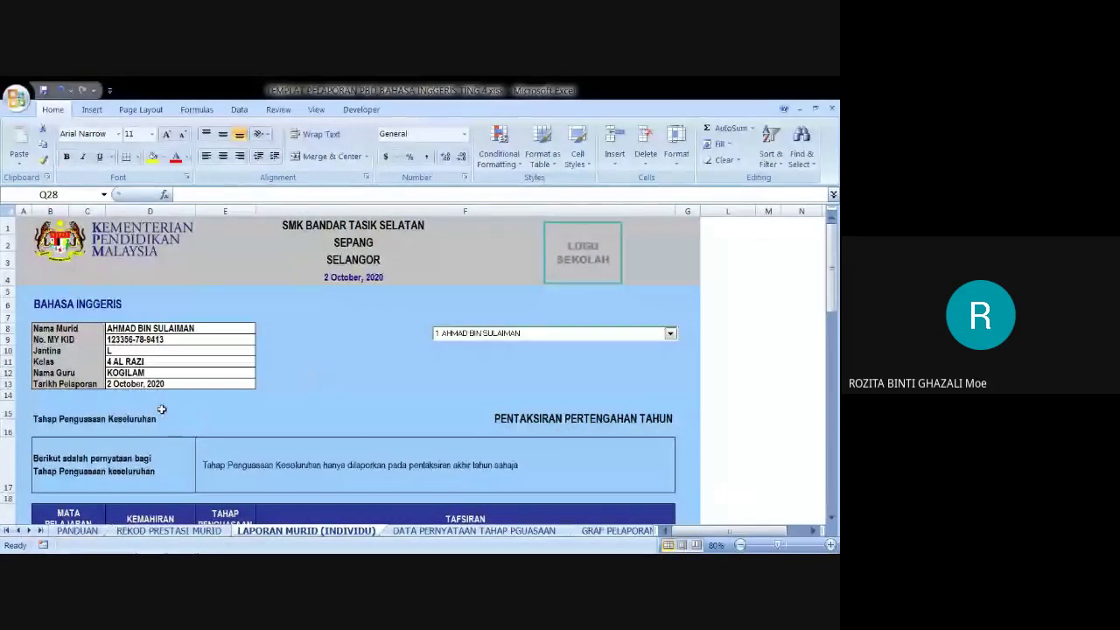
{"action": "left_click", "coordinate": [583, 247]}
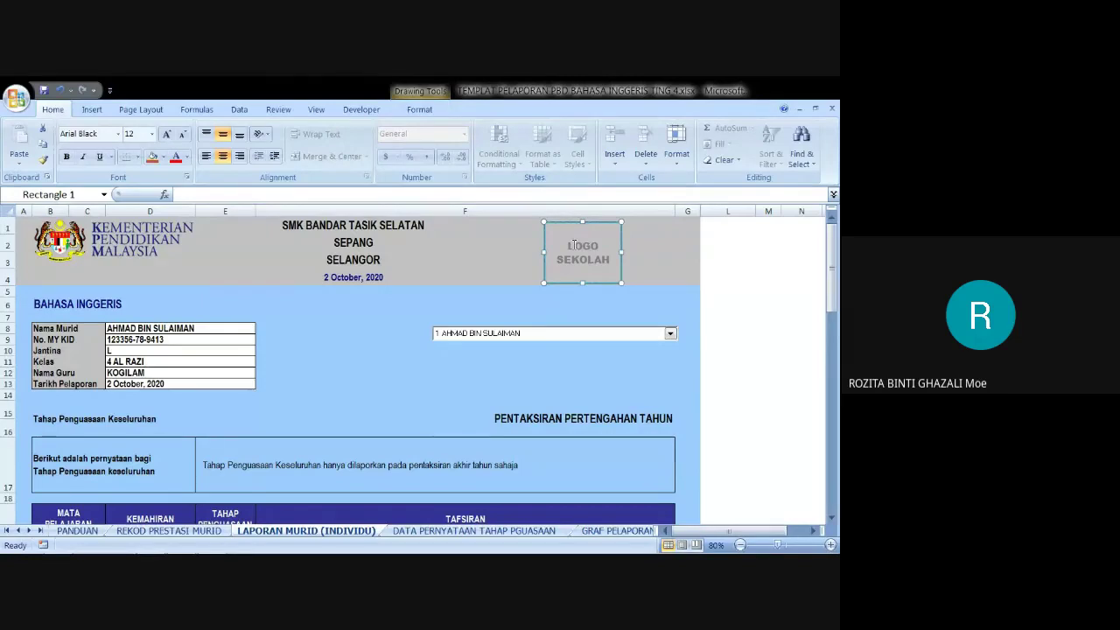
Compare the first pupil's overall mastery level on REKOD PRESTASI MURID with the overall mastery section of the individual report
{"action": "left_click", "coordinate": [171, 531]}
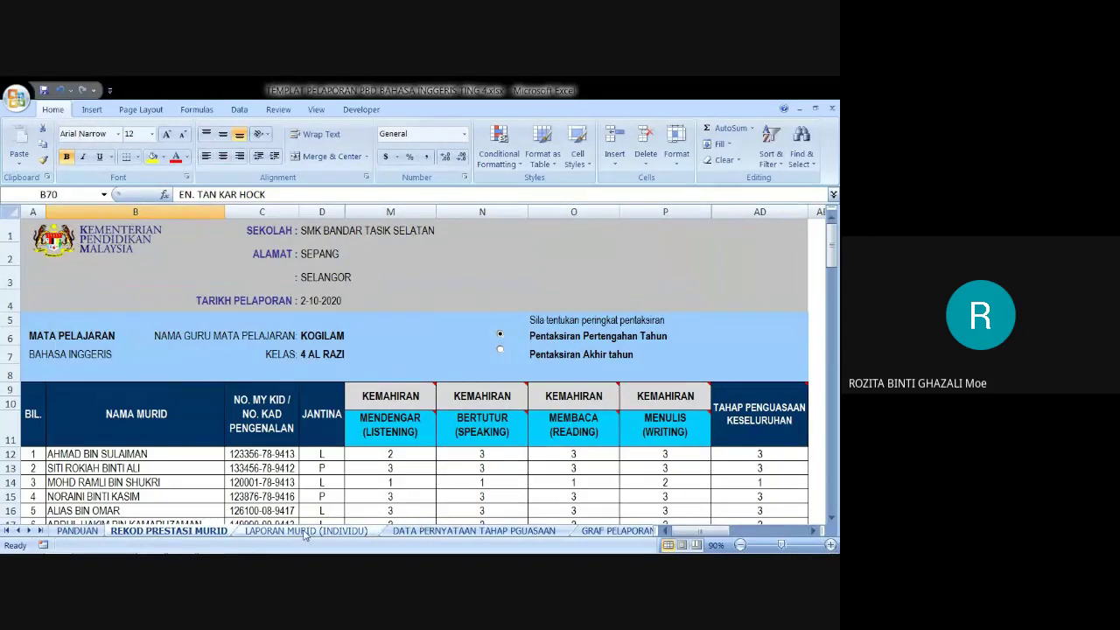
{"action": "left_click", "coordinate": [768, 456]}
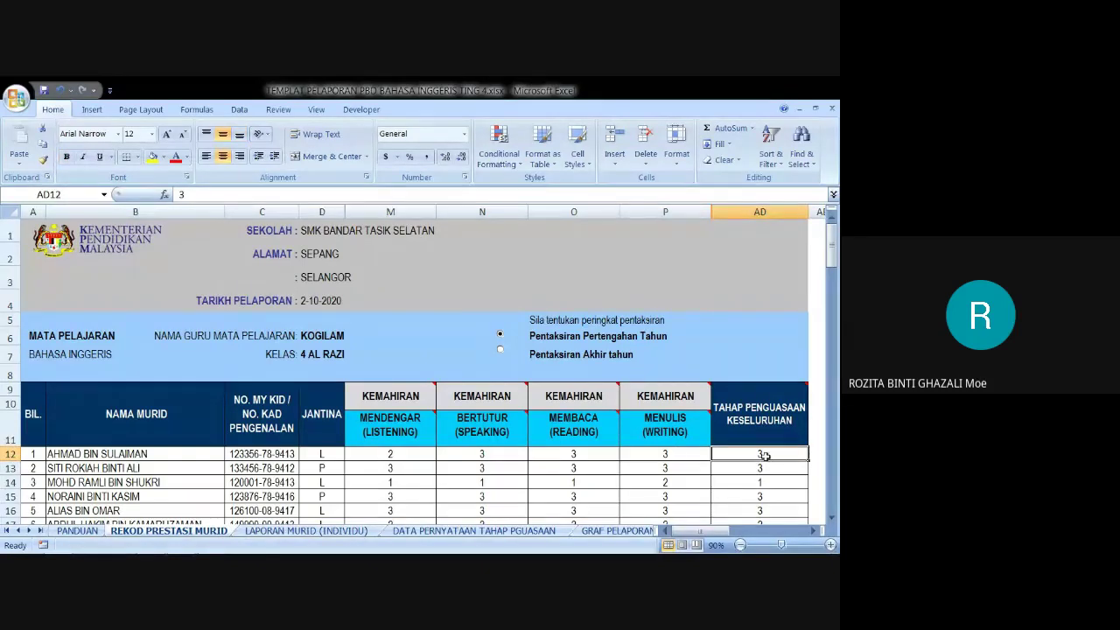
{"action": "left_click", "coordinate": [322, 532]}
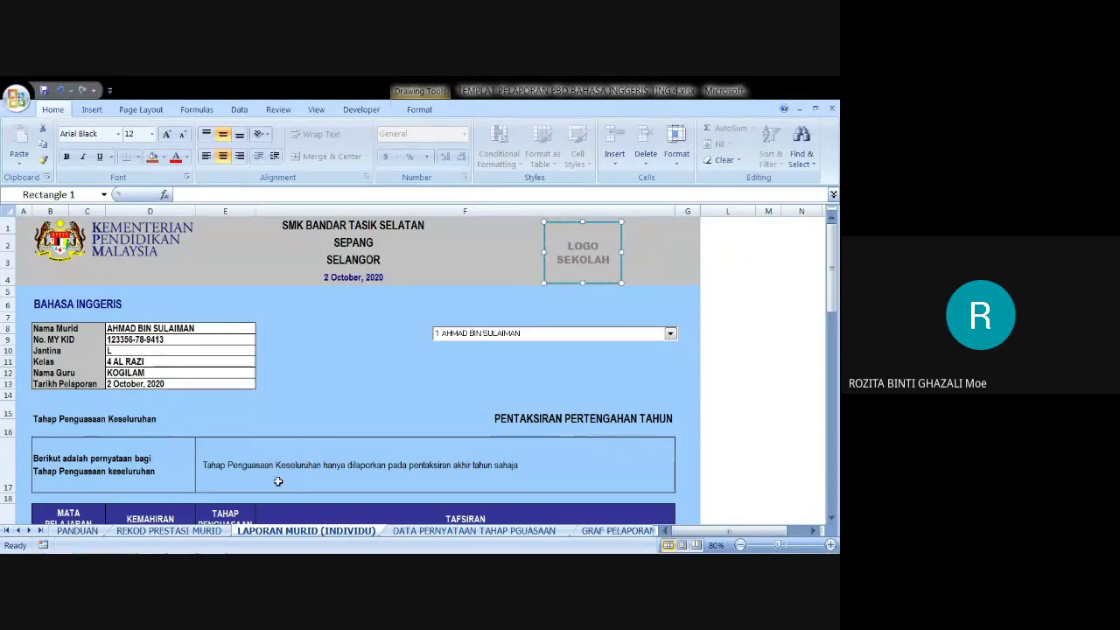
{"action": "left_click", "coordinate": [200, 531]}
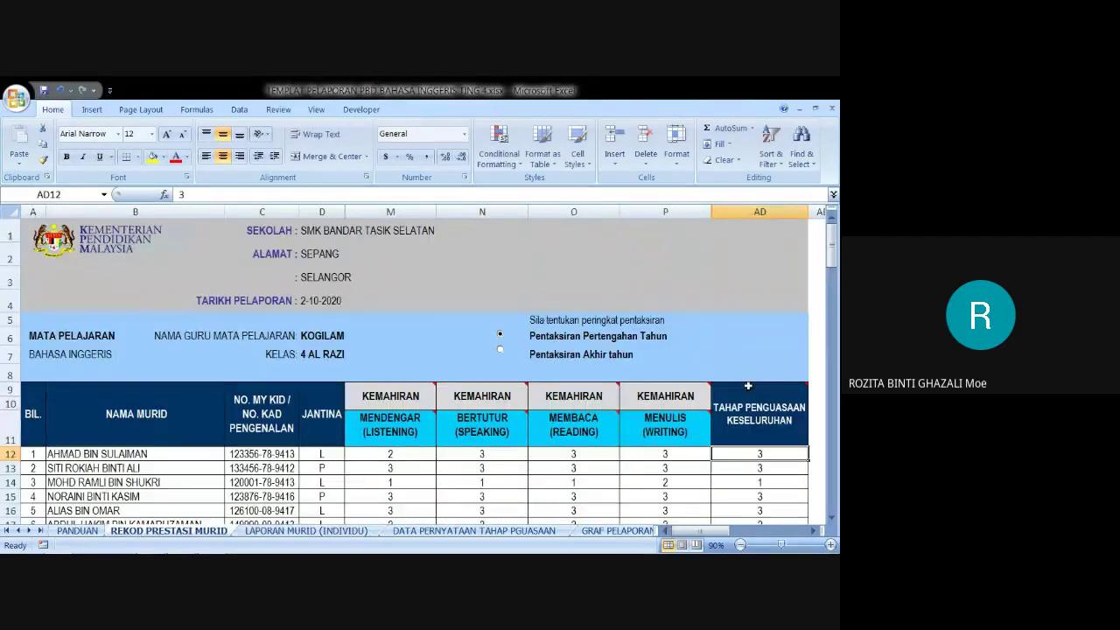
Set the assessment stage to Pentaksiran Akhir tahun and check the LAPORAN MURID (INDIVIDU) sheet down to the signature block
{"action": "left_click", "coordinate": [500, 350]}
{"action": "left_click", "coordinate": [302, 531]}
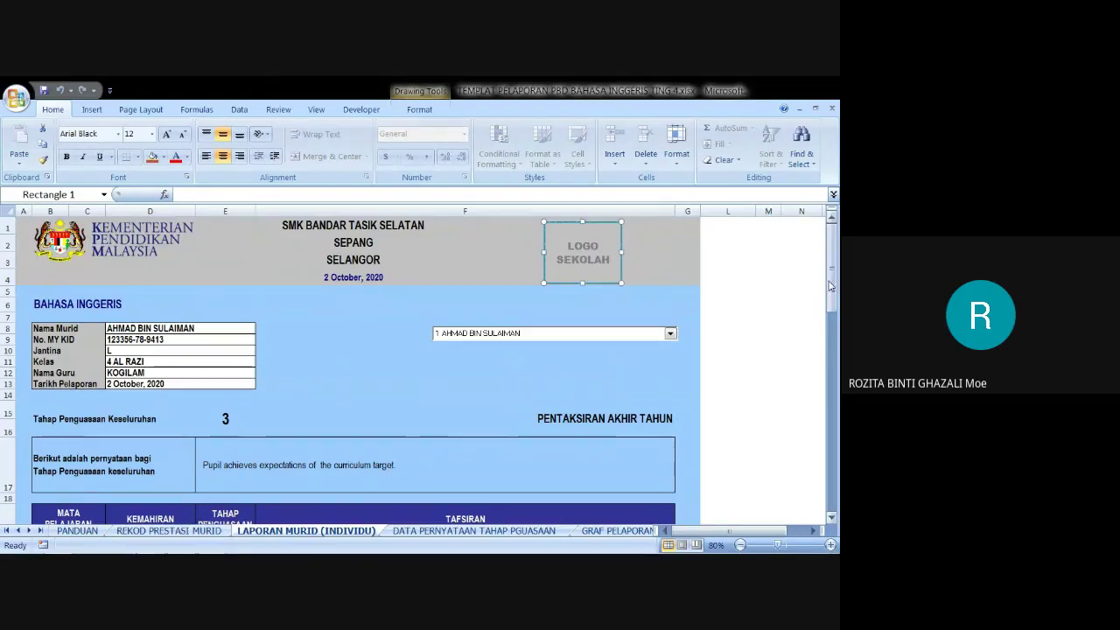
{"action": "left_click_drag", "start_coordinate": [833, 271], "coordinate": [837, 391]}
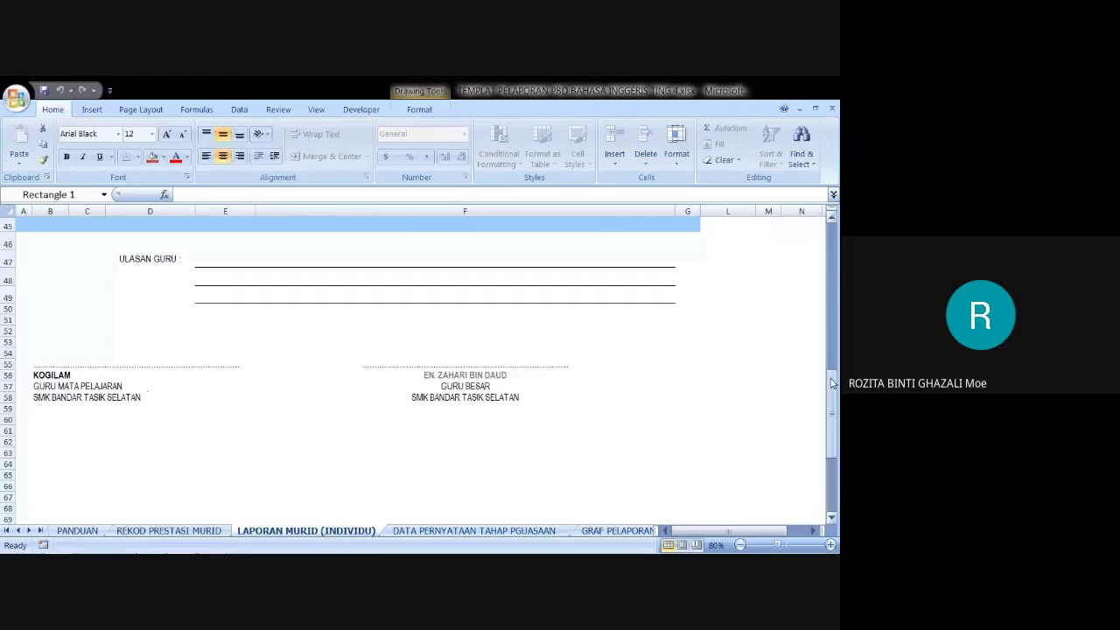
{"action": "left_click_drag", "start_coordinate": [832, 382], "coordinate": [834, 253]}
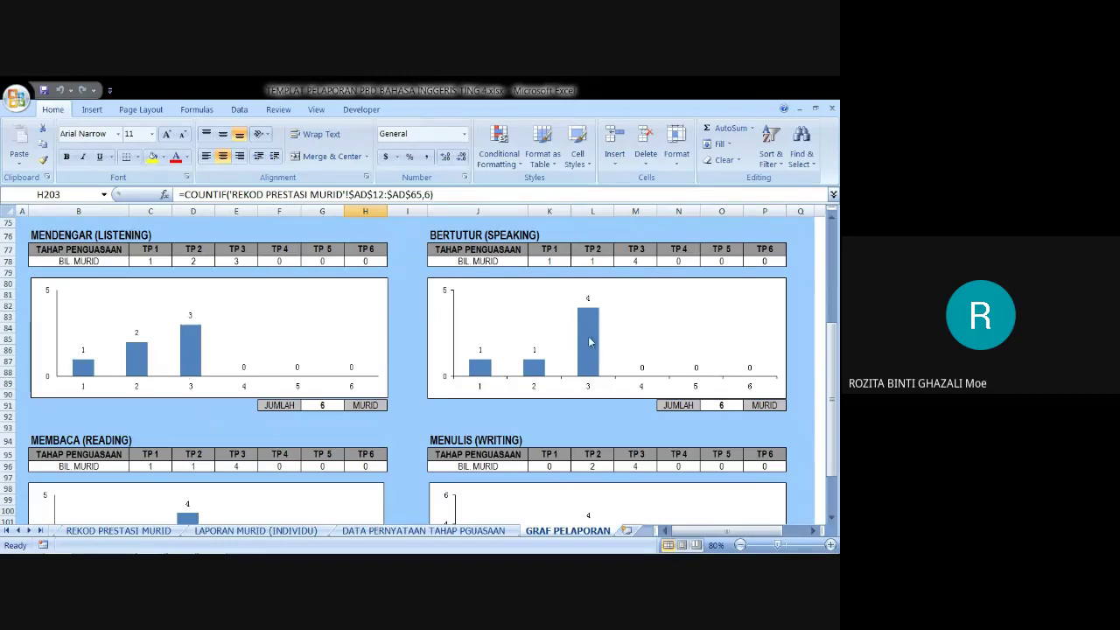
Review the skill and overall mastery charts on GRAF PELAPORAN, passing the individual report to return to REKOD PRESTASI MURID
{"action": "left_click_drag", "start_coordinate": [831, 355], "coordinate": [834, 385]}
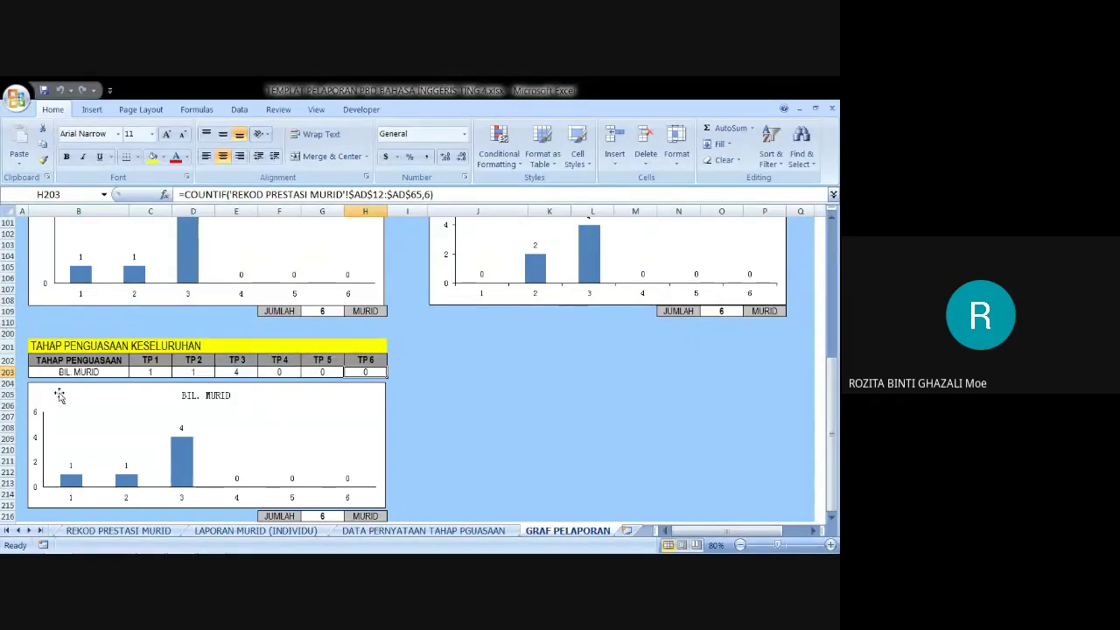
{"action": "left_click", "coordinate": [226, 531]}
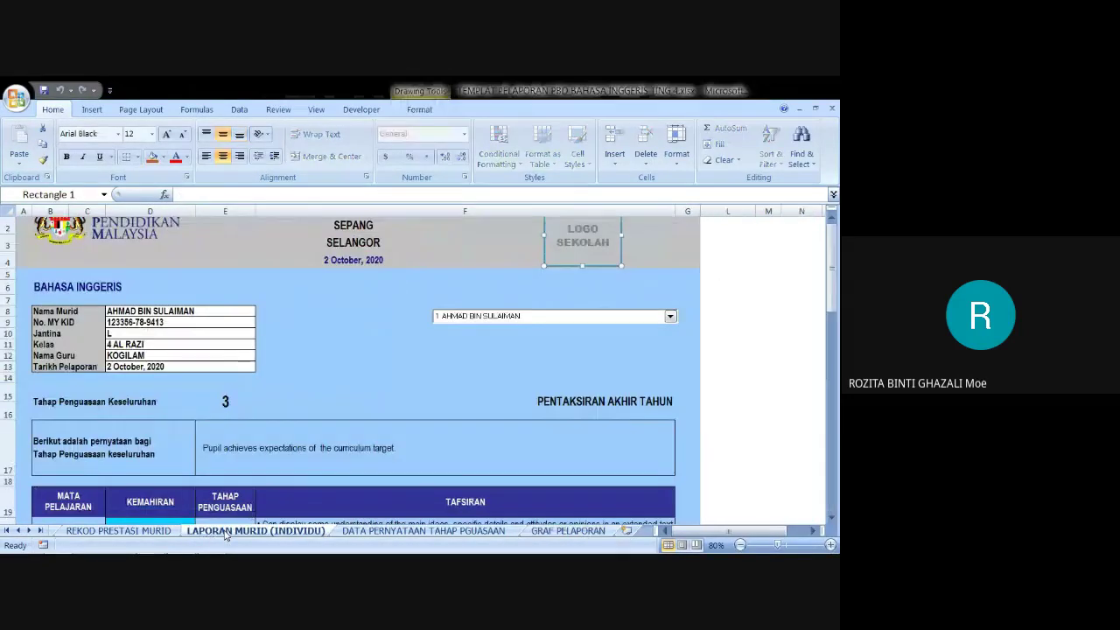
{"action": "left_click", "coordinate": [127, 531]}
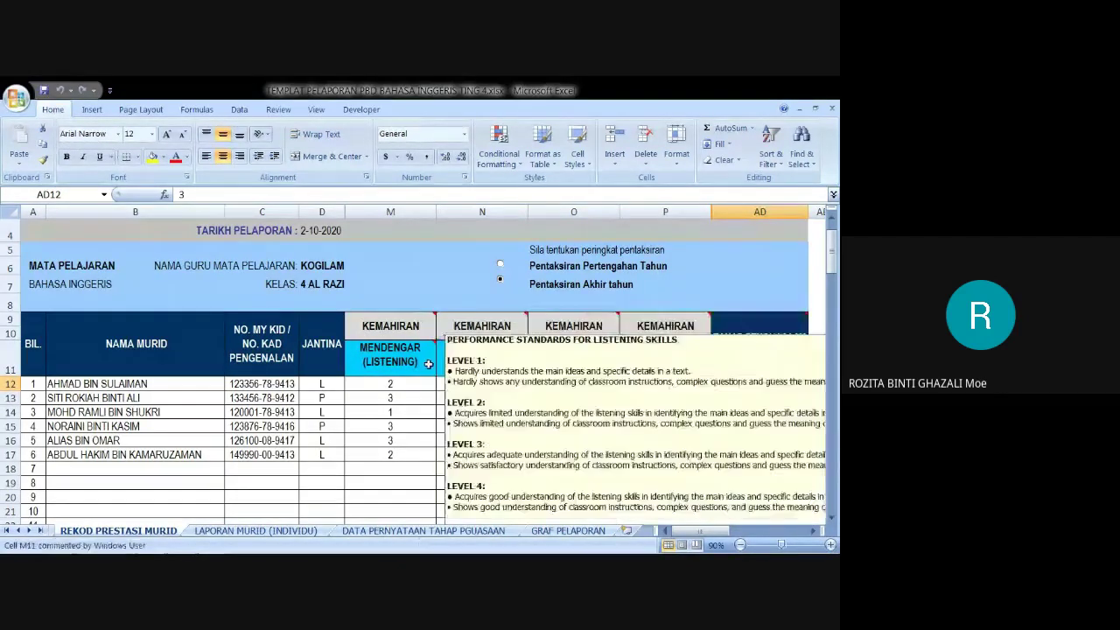
Read the learning and performance standards comments attached to the Listening and Speaking column headers
{"action": "mouse_move", "coordinate": [431, 346]}
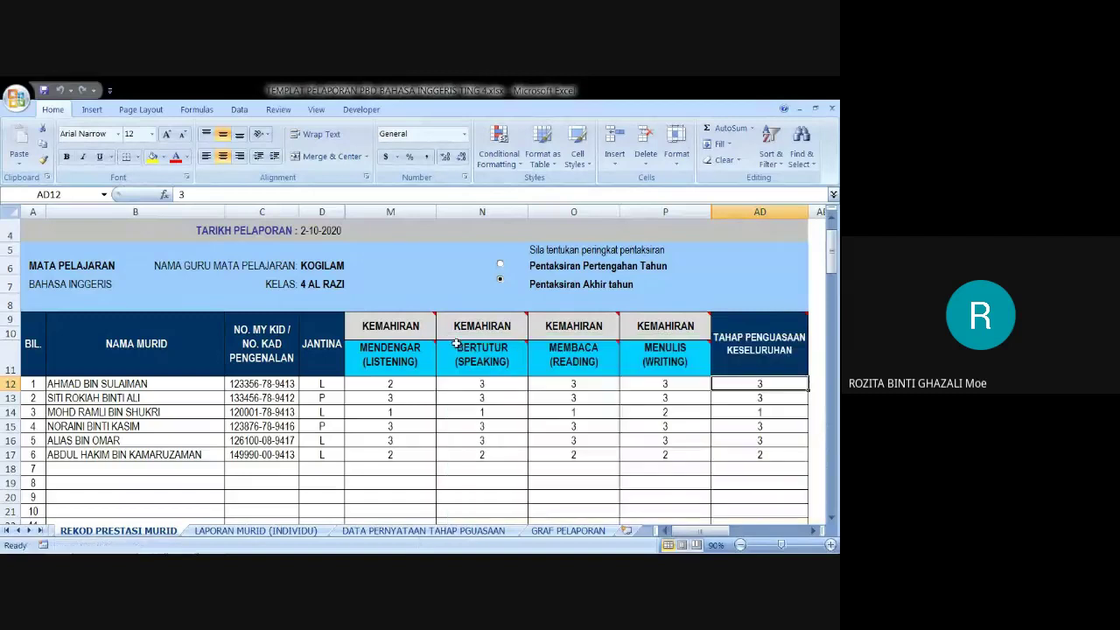
{"action": "mouse_move", "coordinate": [526, 319]}
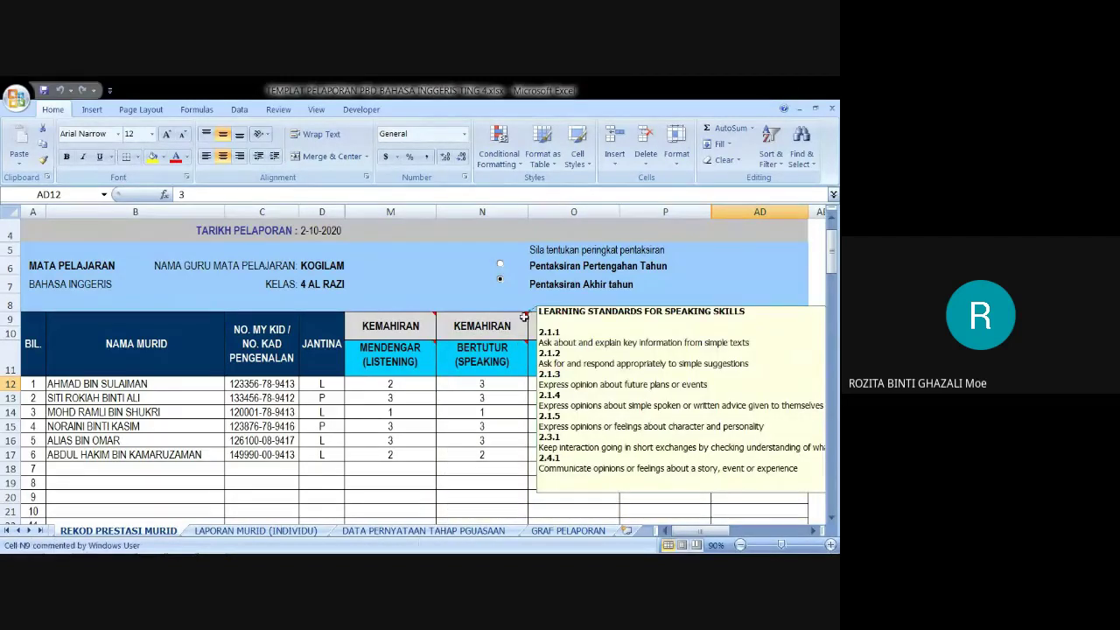
{"action": "mouse_move", "coordinate": [524, 341]}
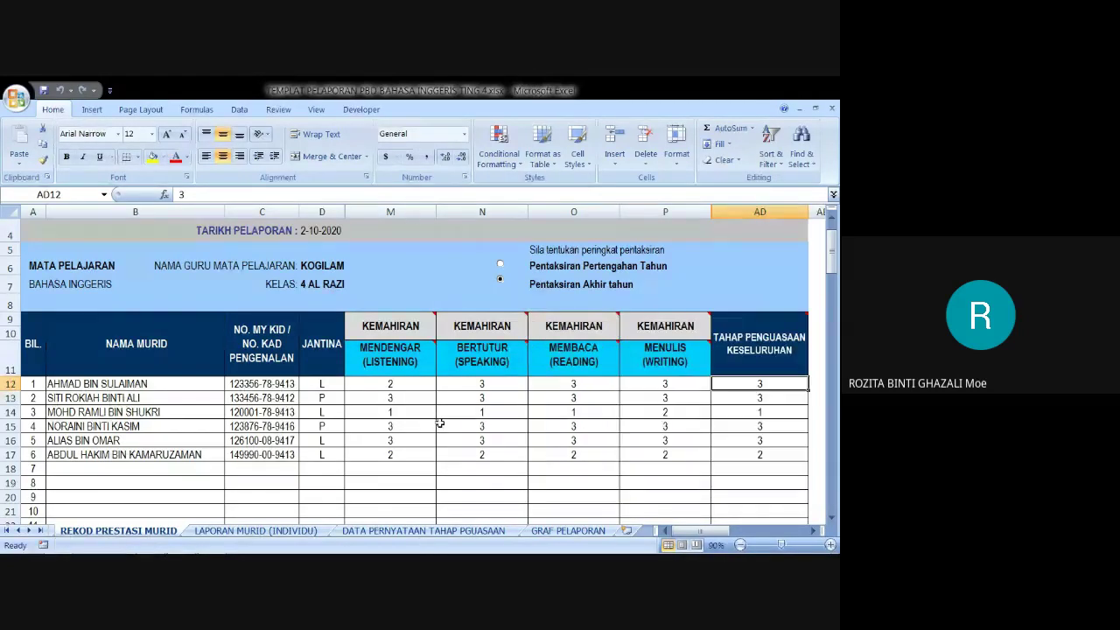
{"action": "mouse_move", "coordinate": [402, 366]}
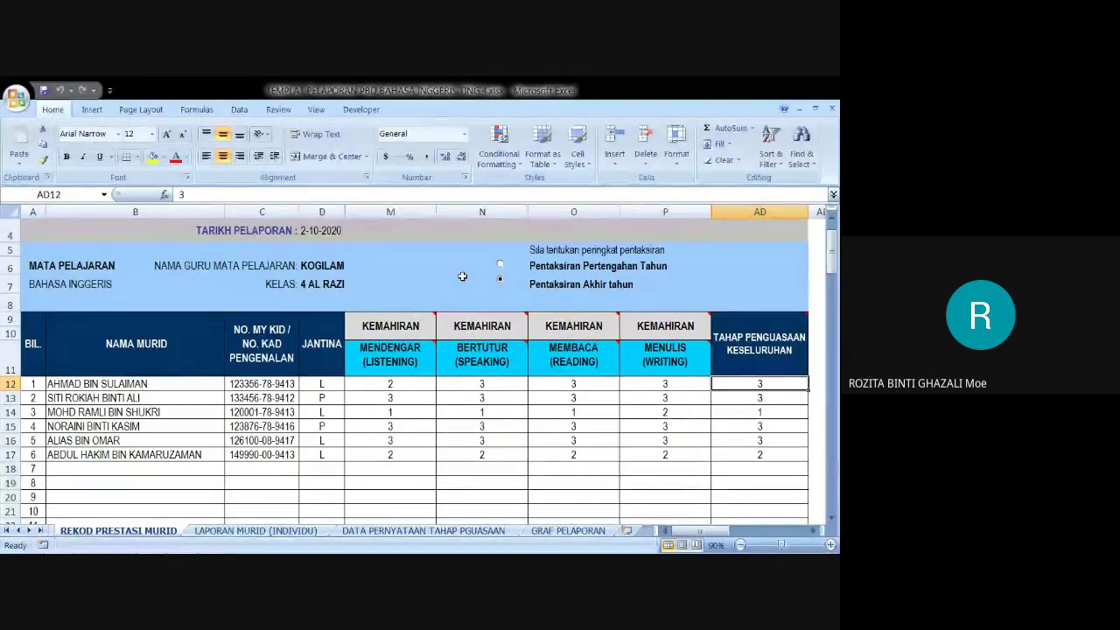
{"action": "mouse_move", "coordinate": [433, 320]}
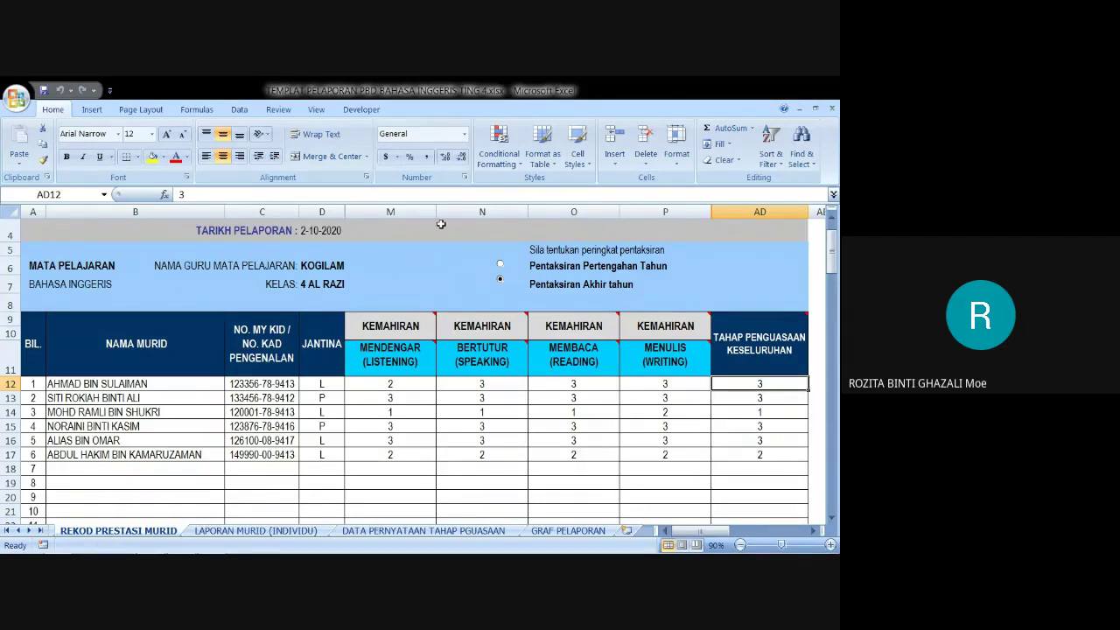
{"action": "left_click", "coordinate": [58, 399]}
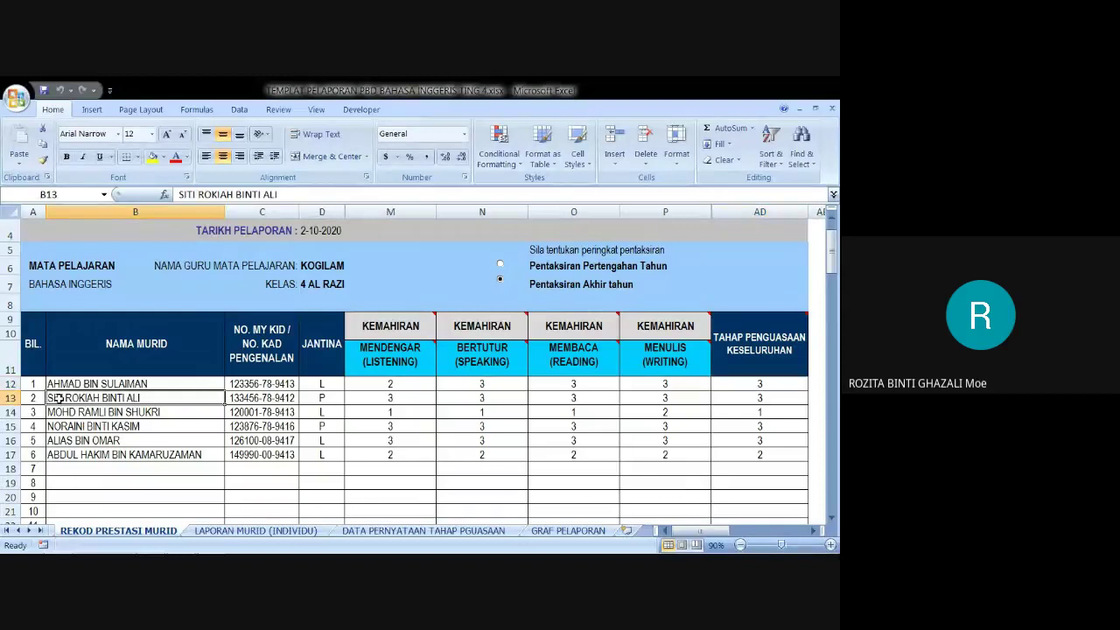
{"action": "right_click", "coordinate": [118, 398]}
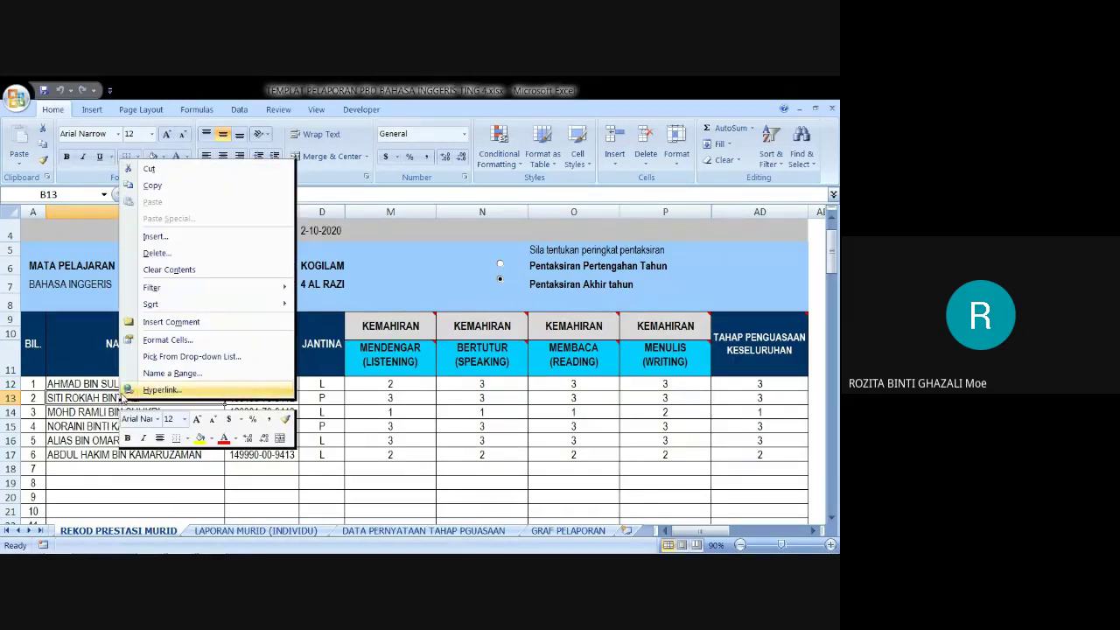
{"action": "left_click", "coordinate": [102, 454]}
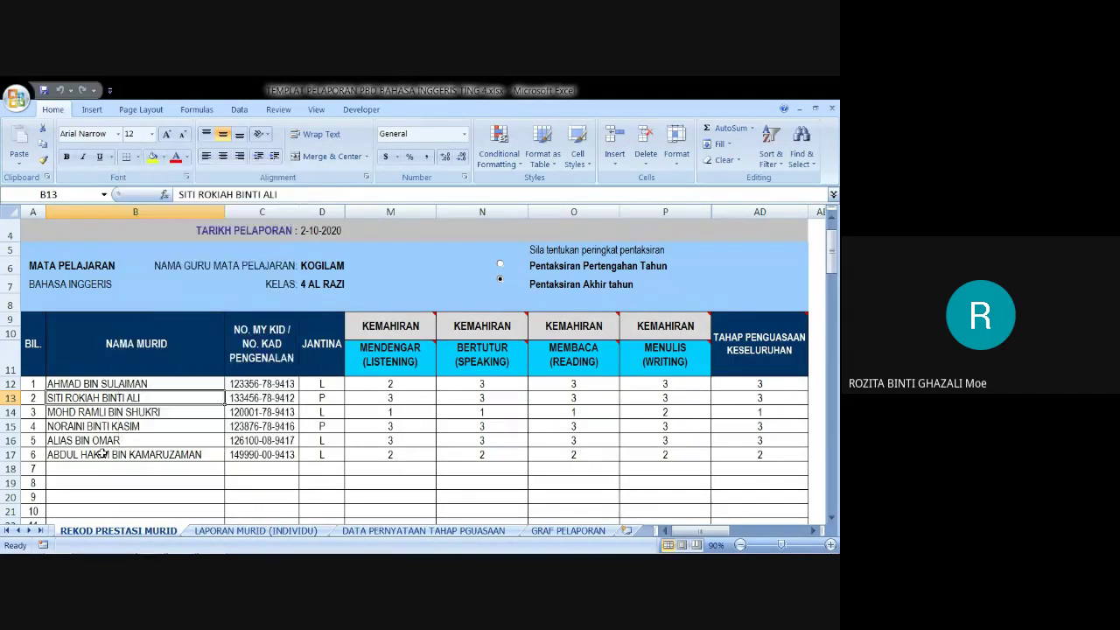
Copy the sixth pupil's name from B17 and paste it as values only into B19 using Paste Special
{"action": "right_click", "coordinate": [102, 454]}
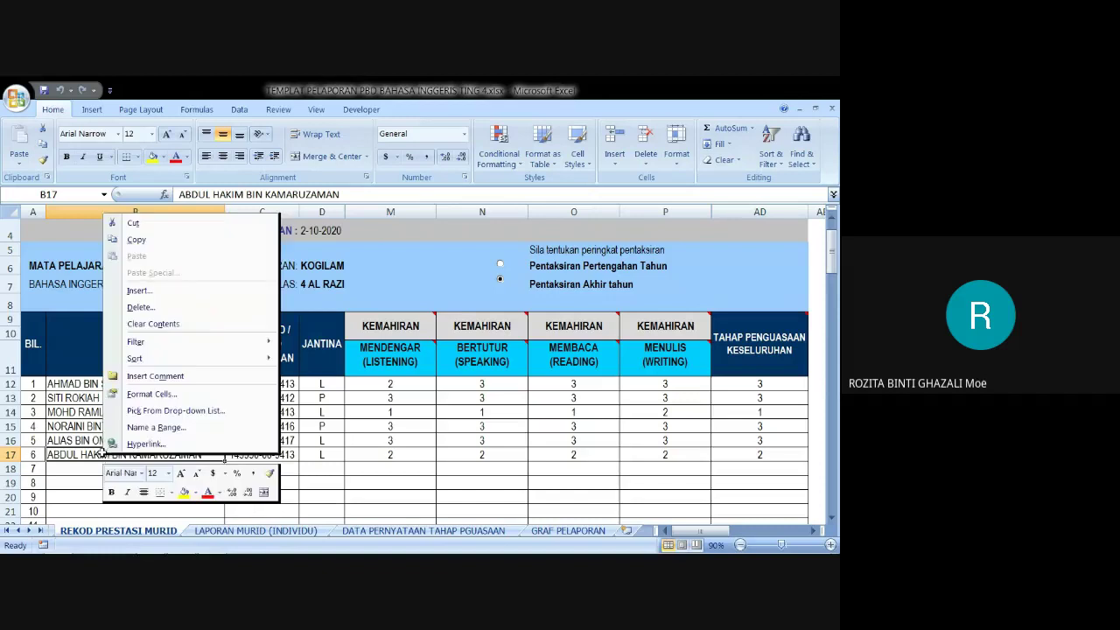
{"action": "left_click", "coordinate": [131, 241]}
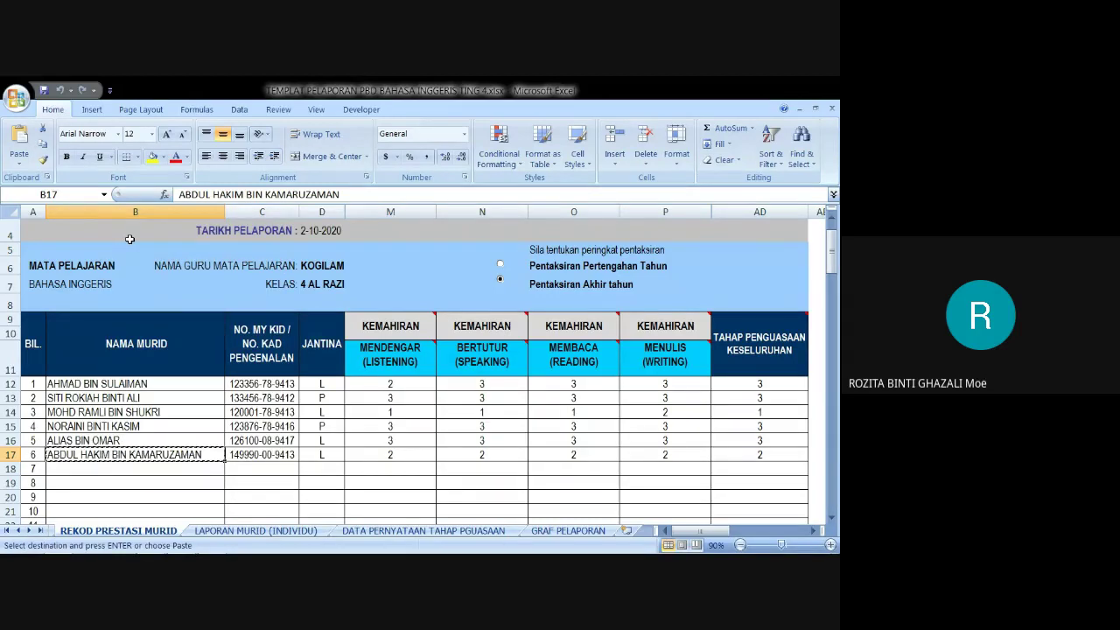
{"action": "left_click", "coordinate": [151, 484]}
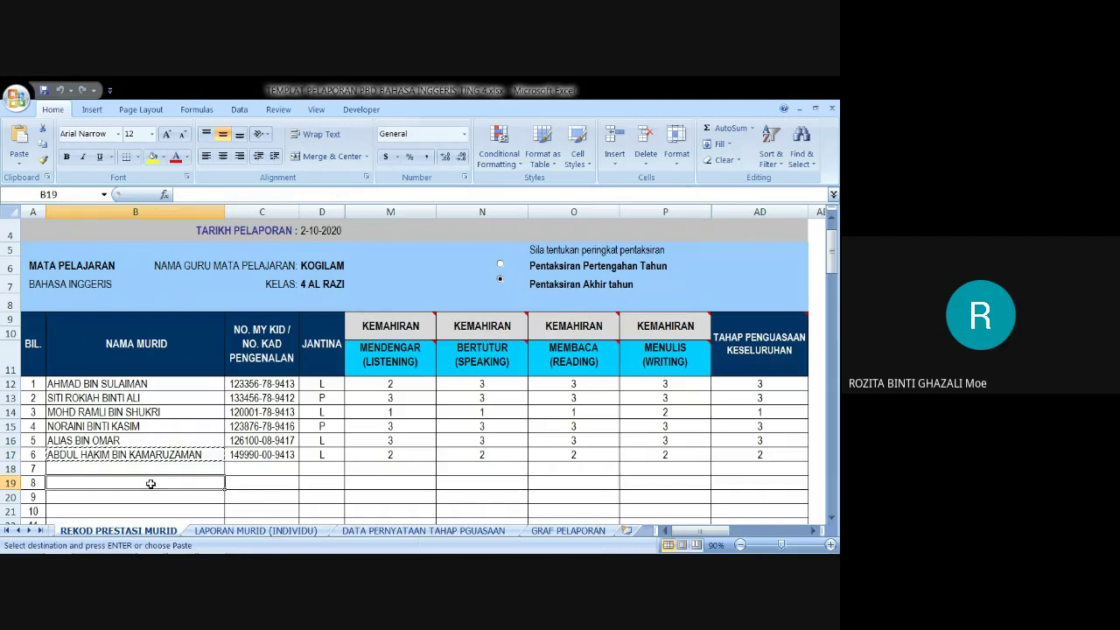
{"action": "right_click", "coordinate": [150, 484]}
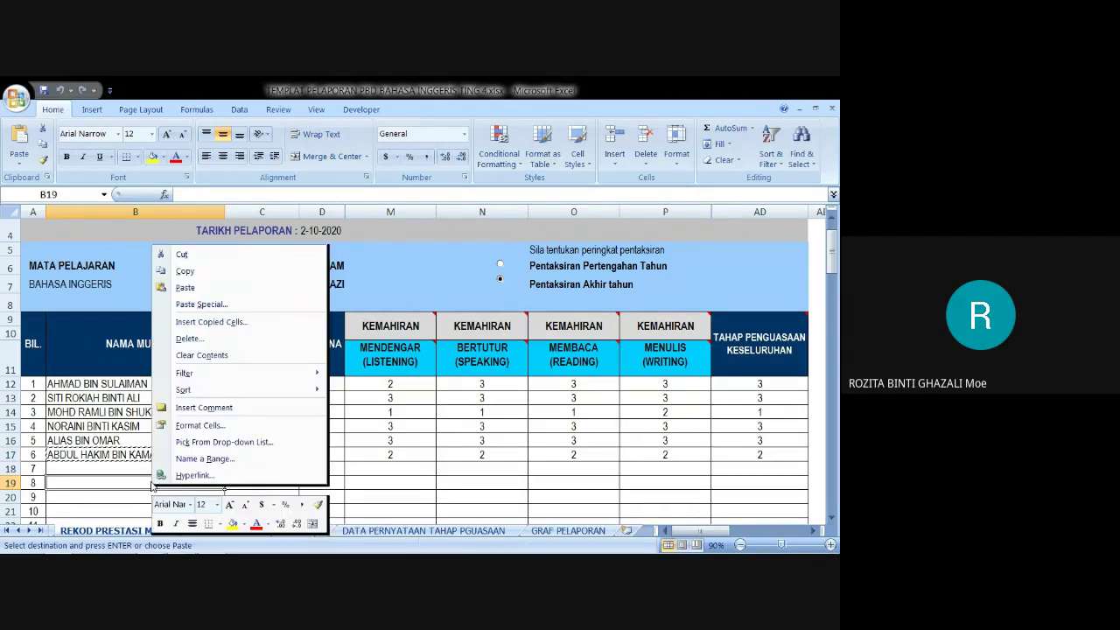
{"action": "left_click", "coordinate": [191, 306]}
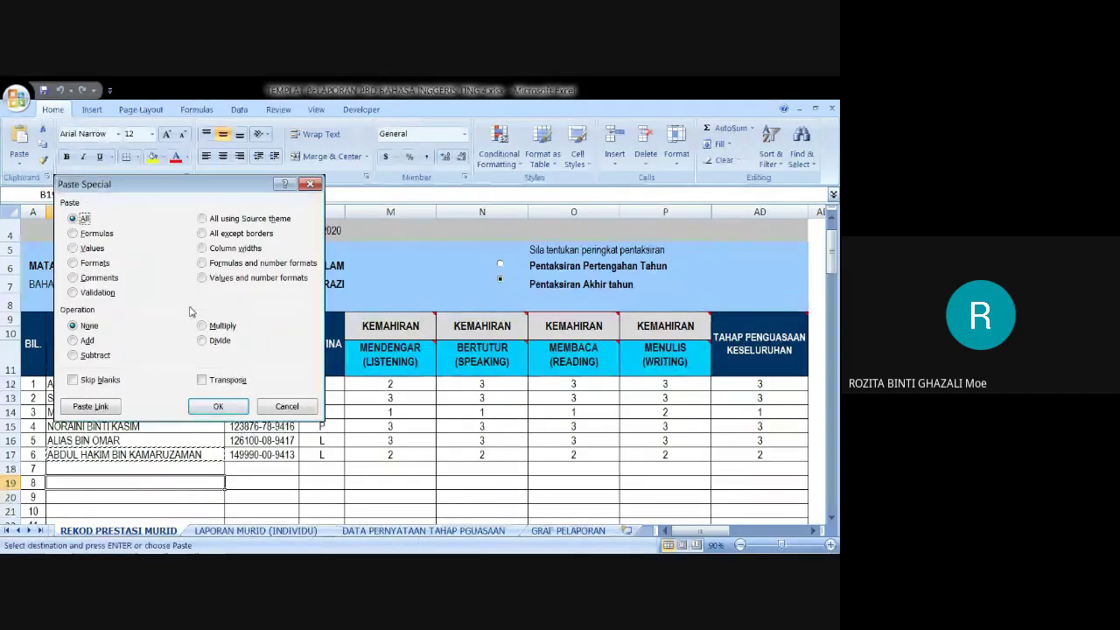
{"action": "left_click", "coordinate": [73, 248]}
{"action": "left_click", "coordinate": [217, 406]}
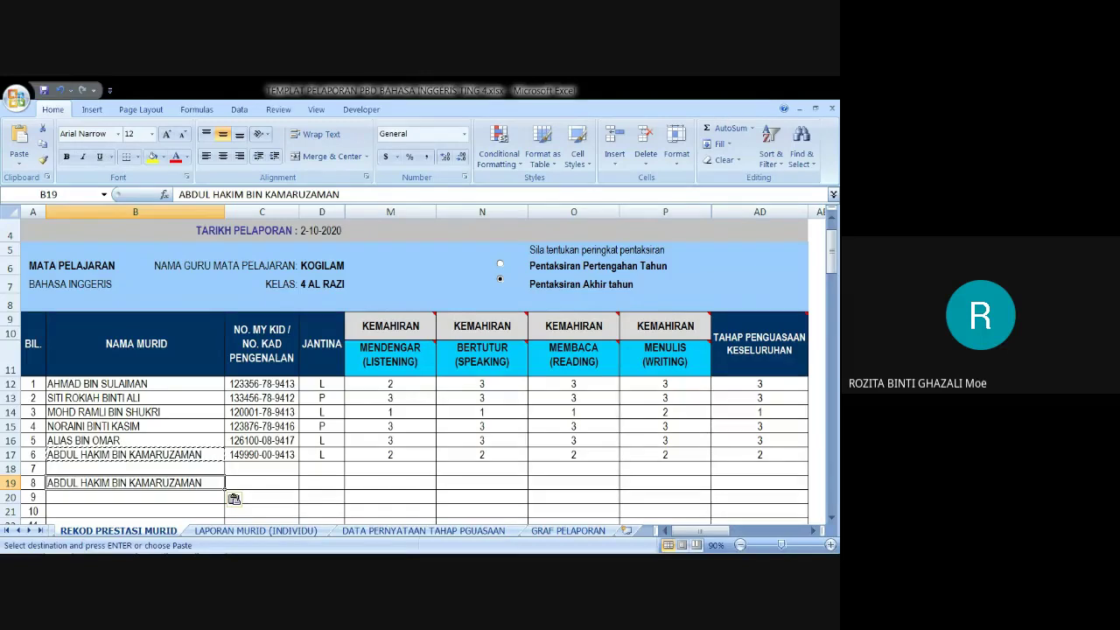
Close the Form 4 English template workbook without saving its changes
{"action": "left_click", "coordinate": [825, 91]}
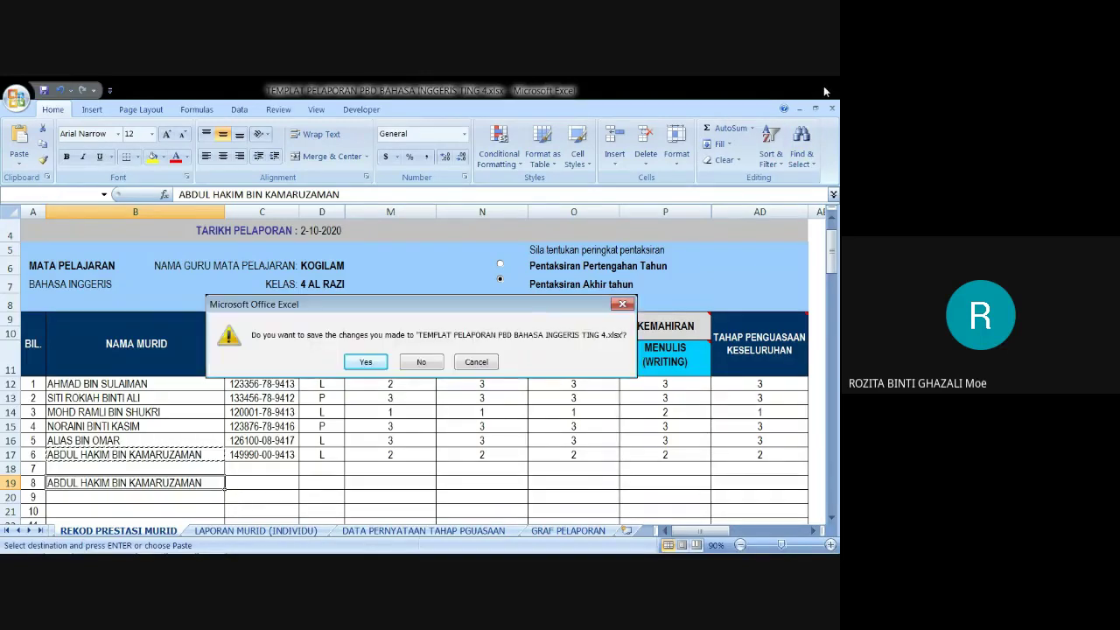
{"action": "left_click", "coordinate": [423, 362]}
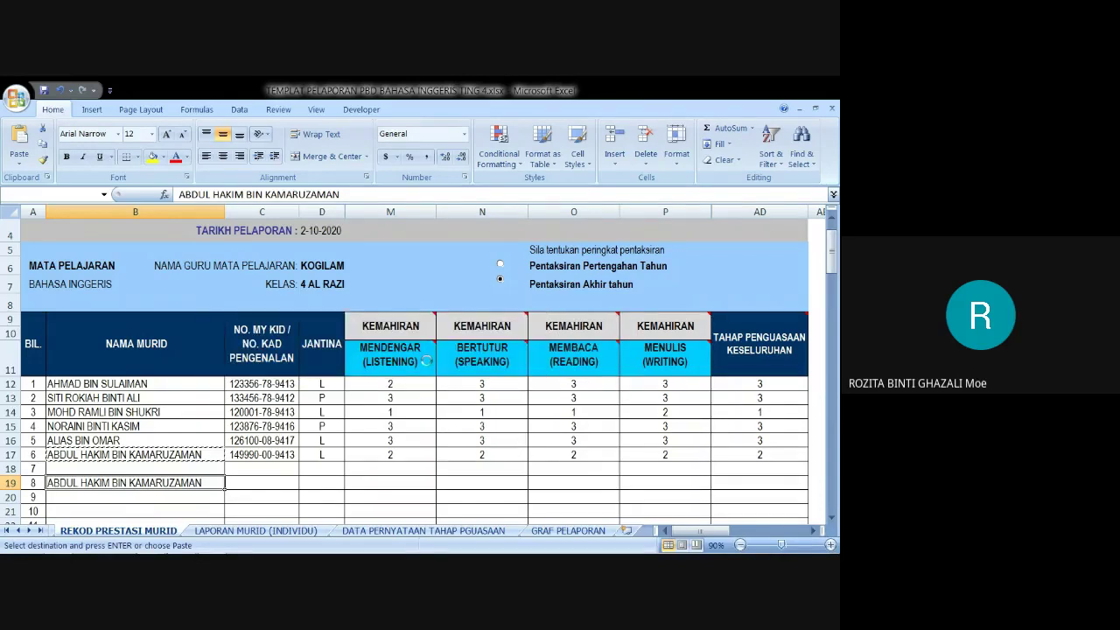
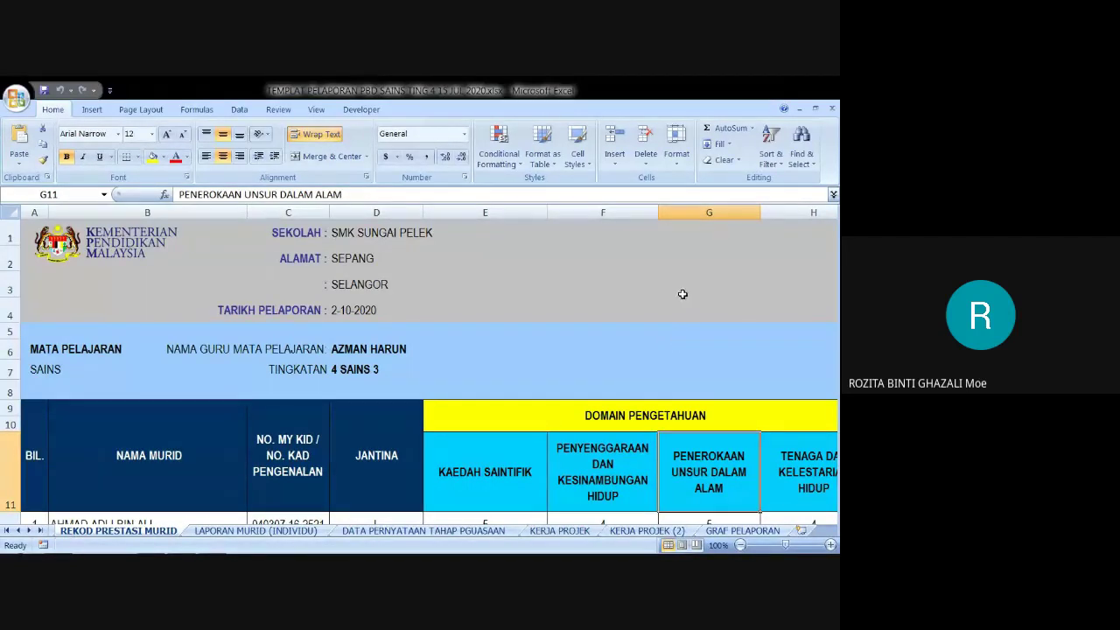
Look through the pupil rows on the REKOD PRESTASI MURID sheet of the Form 4 Science template
{"action": "left_click", "coordinate": [408, 450]}
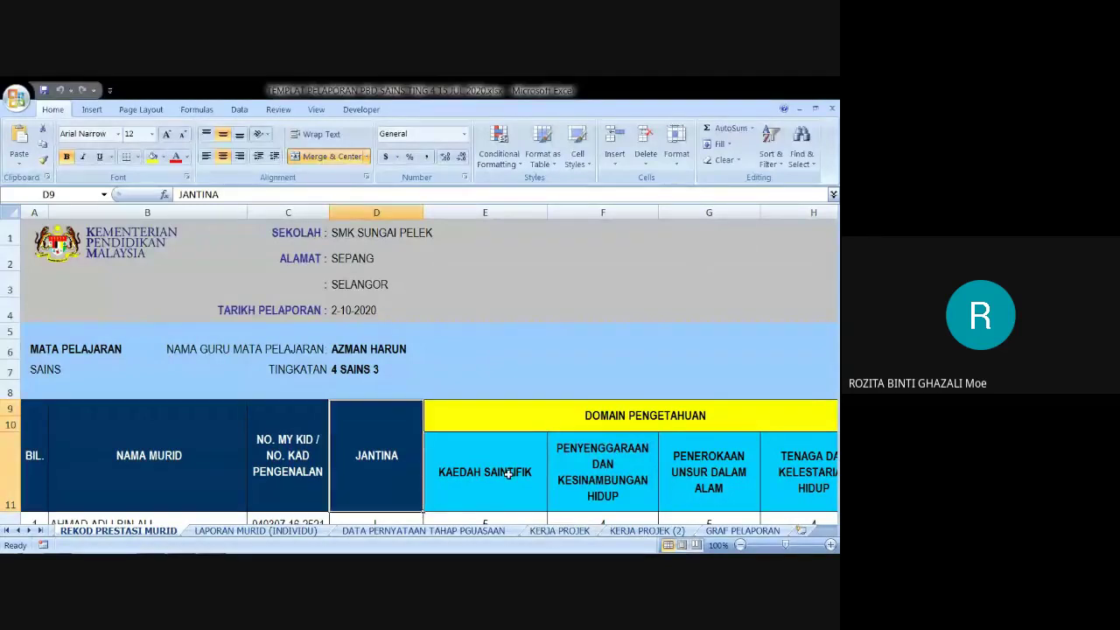
{"action": "key", "text": "Down"}
{"action": "key", "text": "Down"}
{"action": "key", "text": "Down"}
{"action": "key", "text": "Down"}
{"action": "key", "text": "Down"}
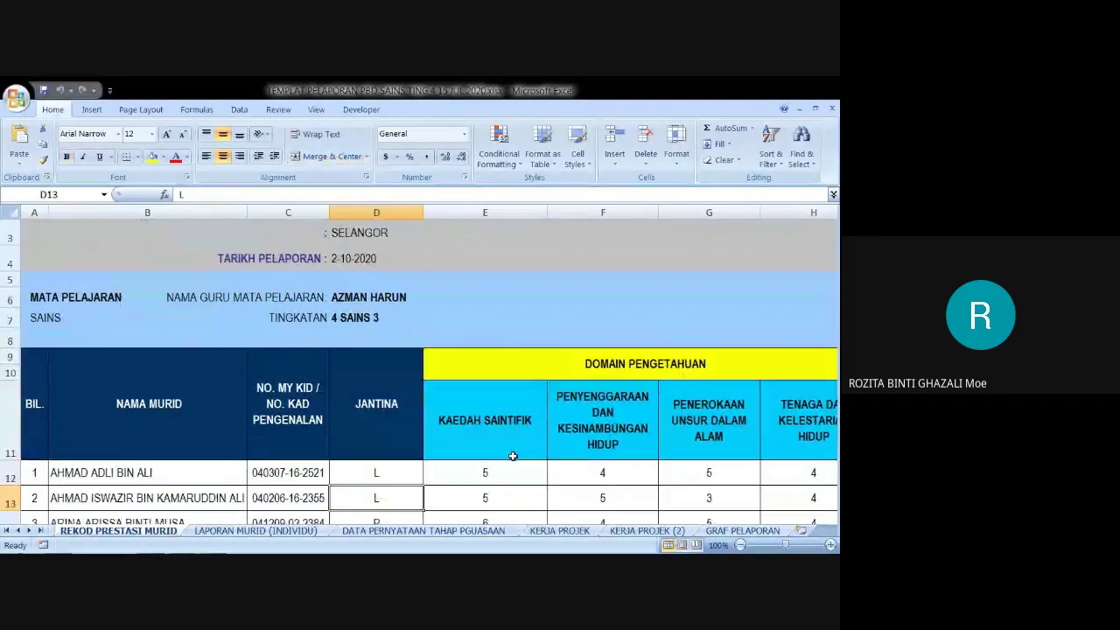
{"action": "key", "text": "Down"}
{"action": "key", "text": "Down"}
{"action": "key", "text": "Down"}
{"action": "key", "text": "Down"}
{"action": "key", "text": "Down"}
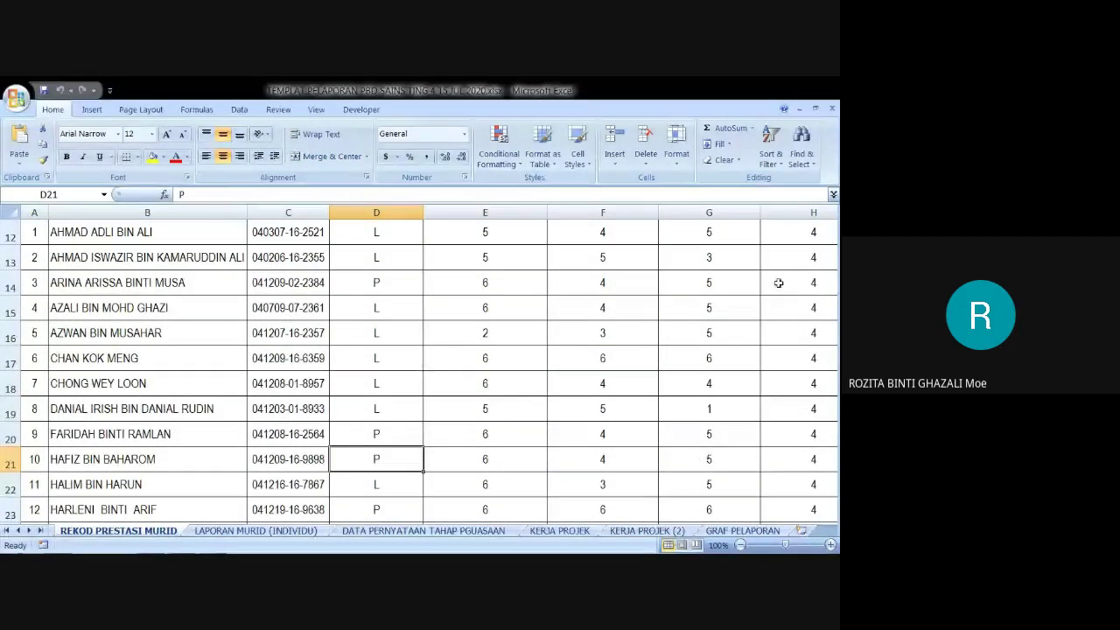
Examine the Science record's column headers from DOMAIN PENGETAHUAN across to TAHAP PENGUASAAN KESELURUHAN
{"action": "left_click", "coordinate": [700, 287]}
{"action": "key", "text": "Up"}
{"action": "key", "text": "Up"}
{"action": "key", "text": "Up"}
{"action": "key", "text": "Up"}
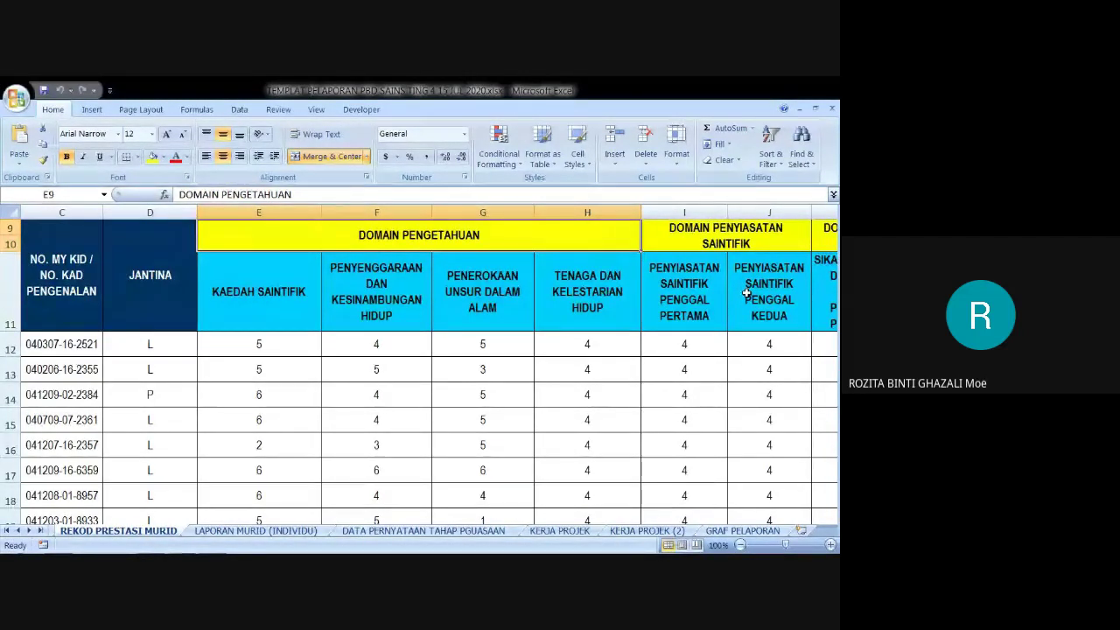
{"action": "left_click", "coordinate": [695, 306]}
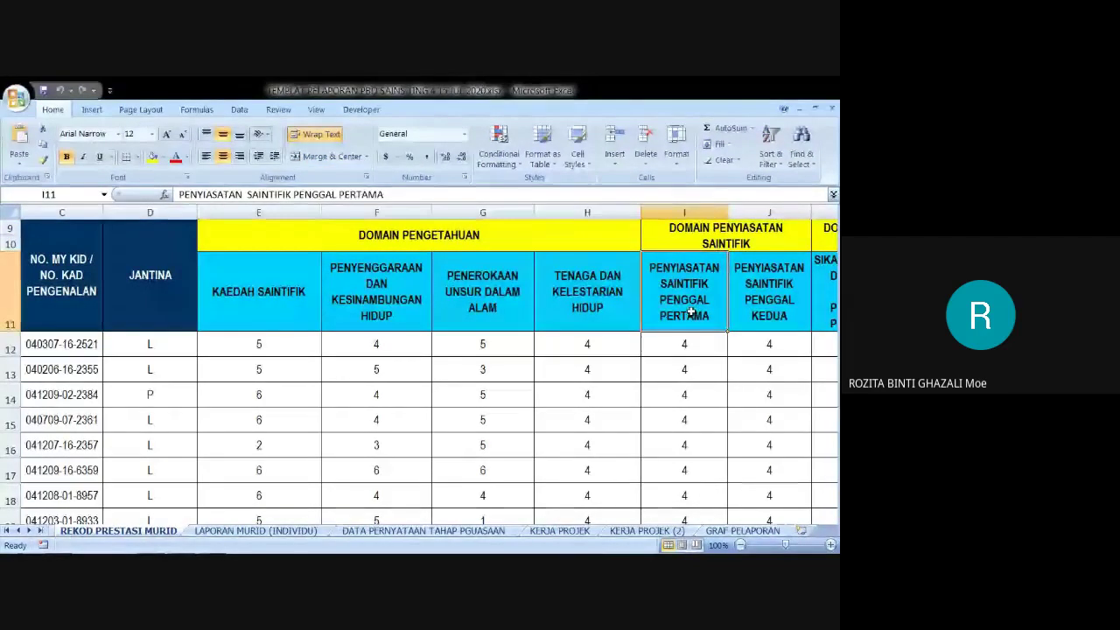
{"action": "left_click", "coordinate": [786, 313]}
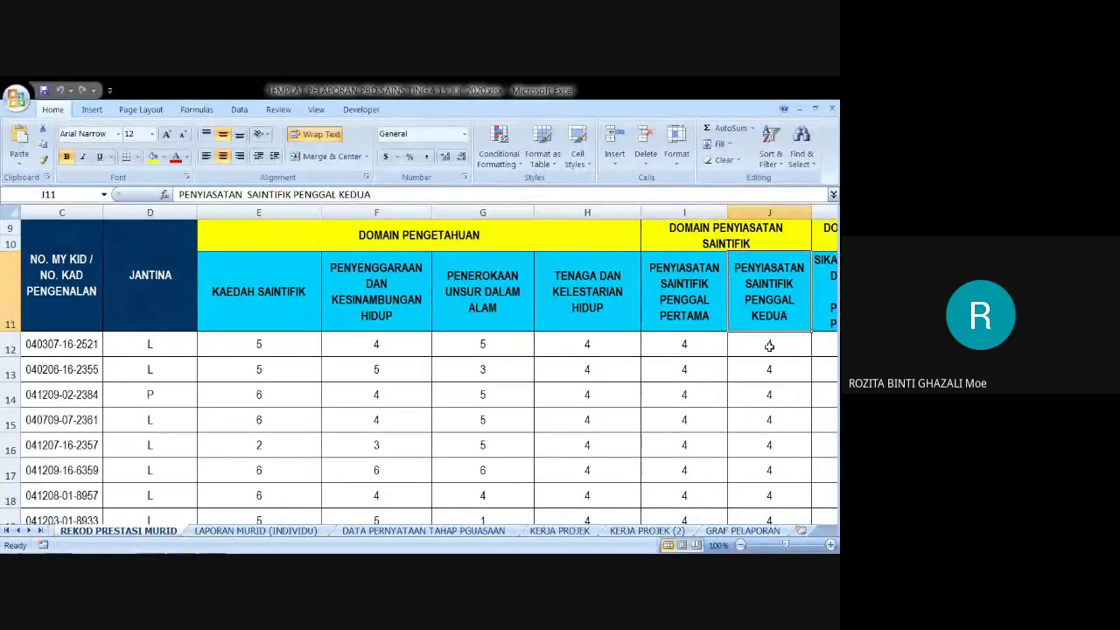
{"action": "left_click", "coordinate": [769, 345]}
{"action": "key", "text": "Right"}
{"action": "key", "text": "Right"}
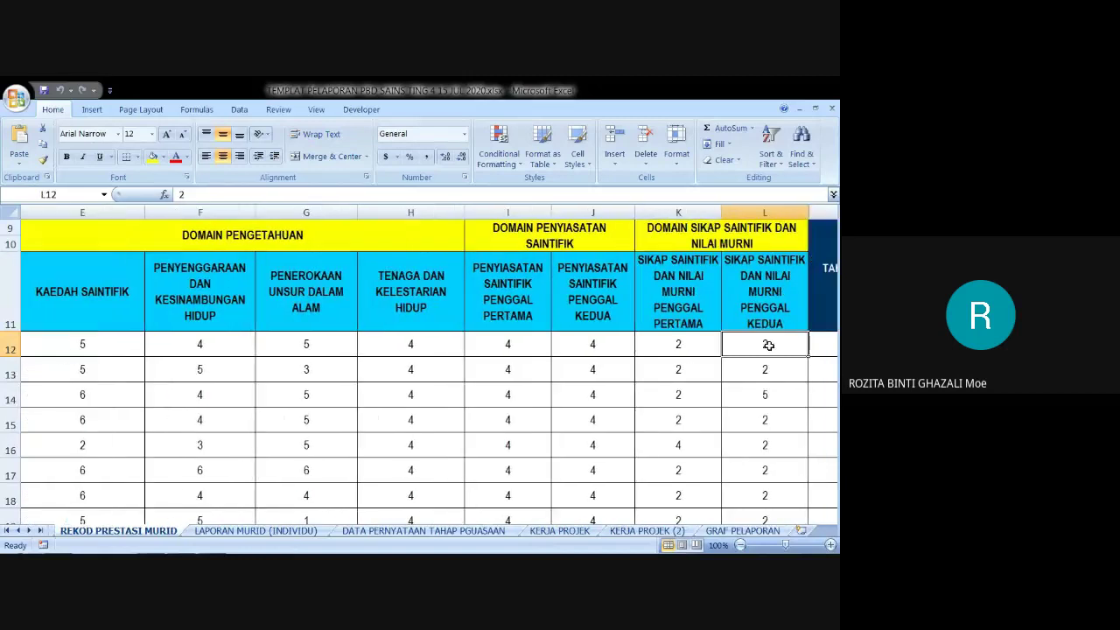
{"action": "key", "text": "Right"}
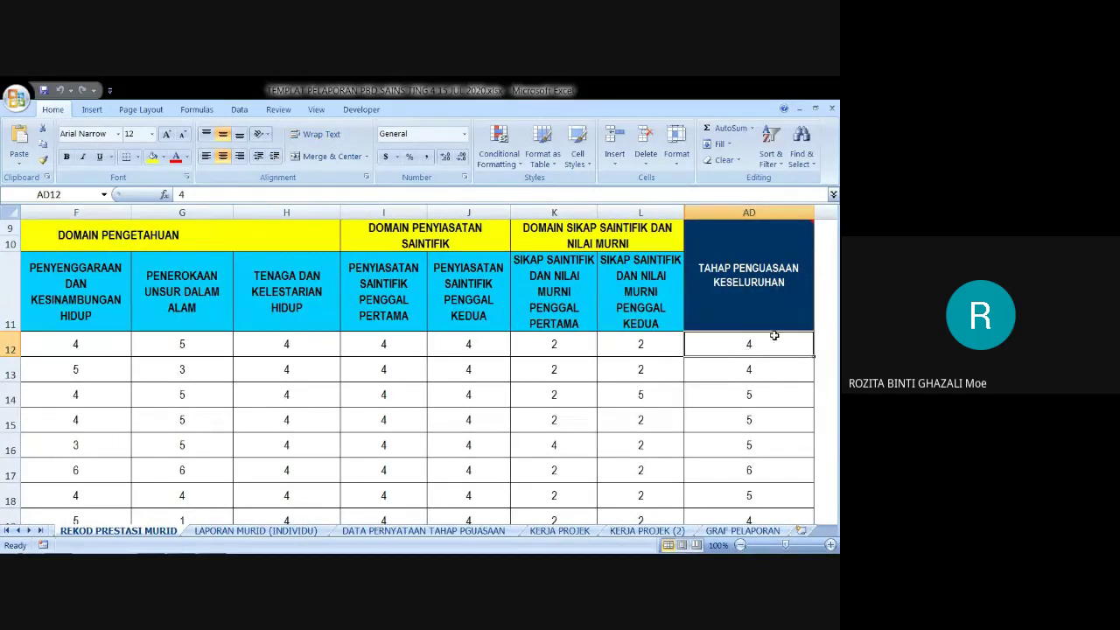
{"action": "mouse_move", "coordinate": [786, 316]}
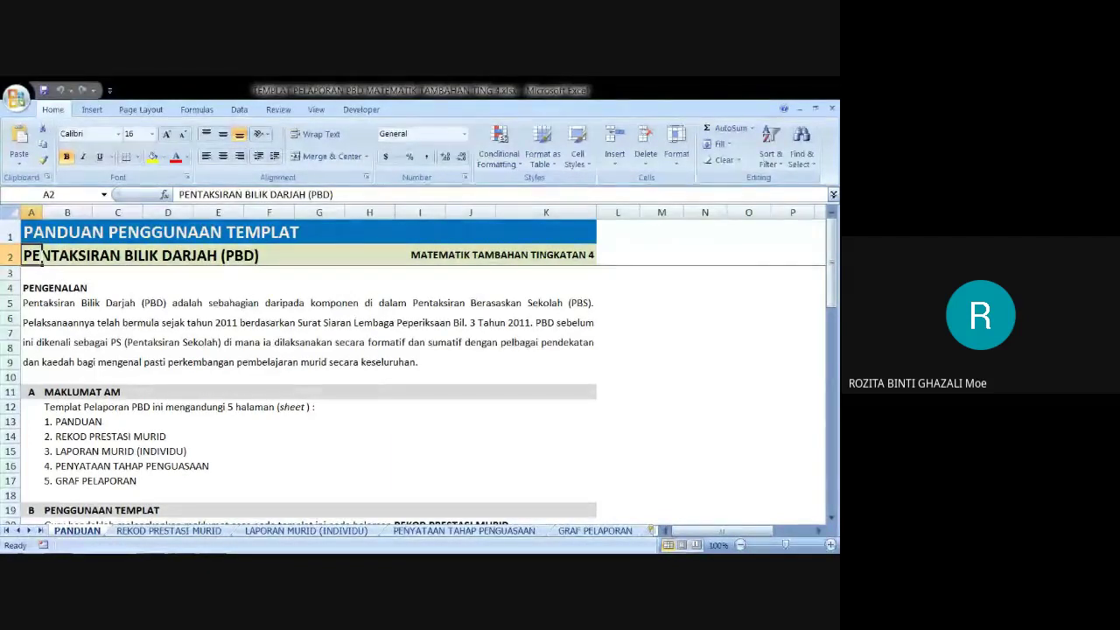
View the Algebra, Geometri, Trigonometri and Statistik columns on the Additional Mathematics template's REKOD PRESTASI MURID sheet
{"action": "left_click", "coordinate": [209, 530]}
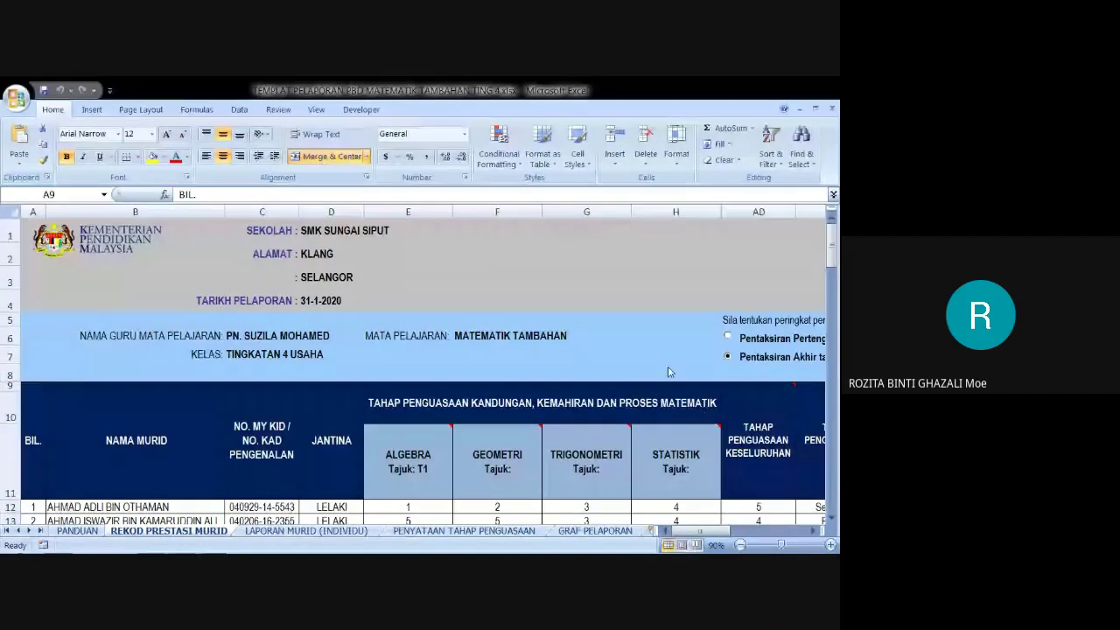
{"action": "left_click_drag", "start_coordinate": [831, 252], "coordinate": [834, 276]}
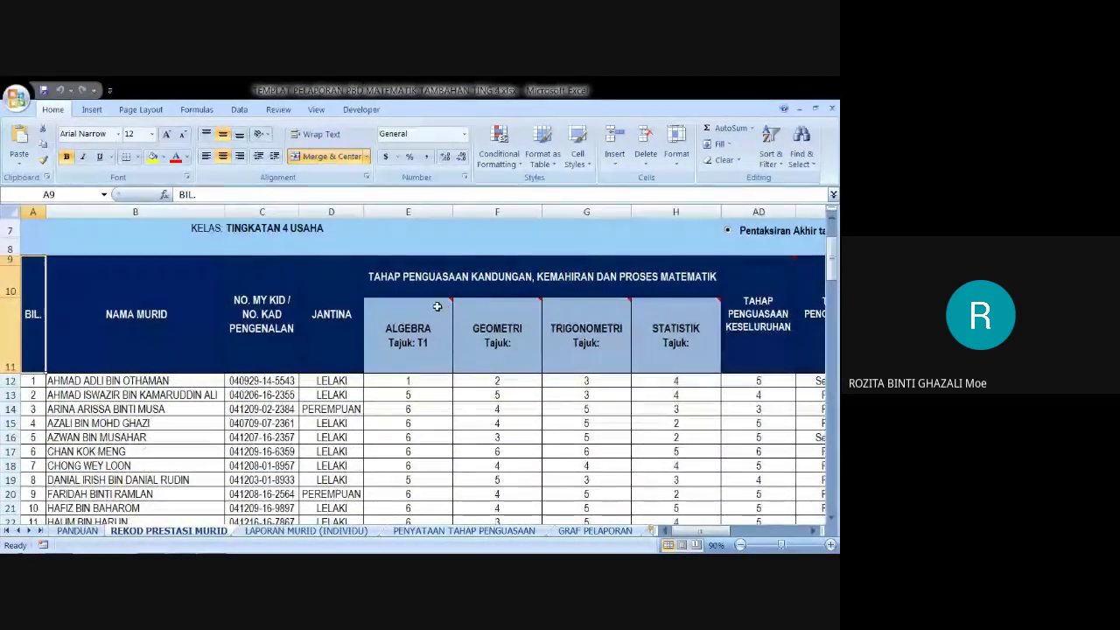
{"action": "mouse_move", "coordinate": [453, 301]}
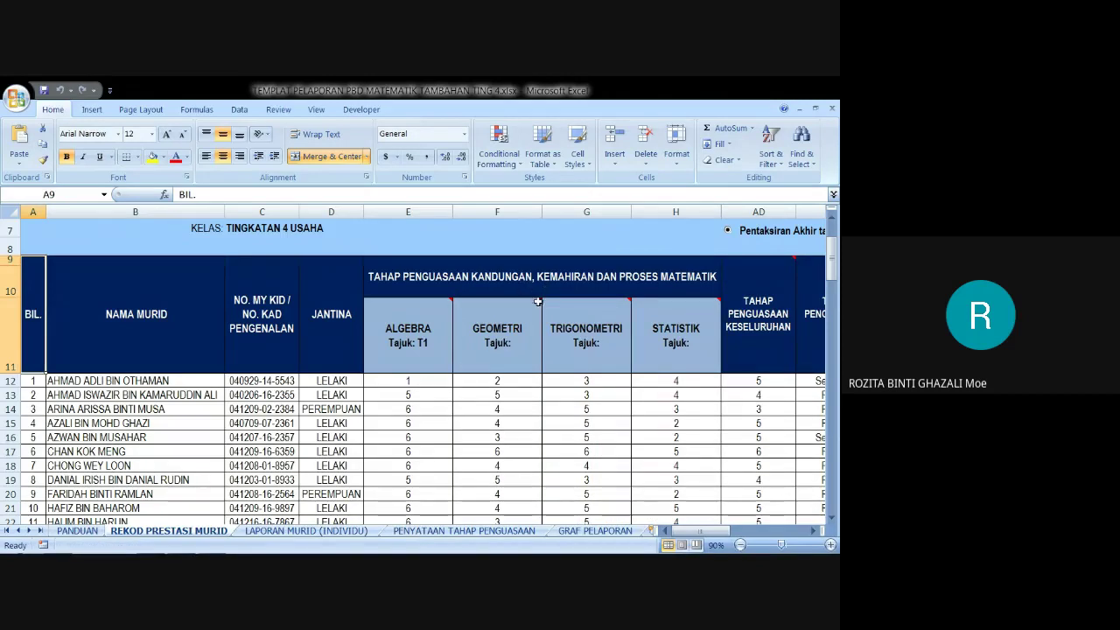
Read the mastery-level notes attached to the Geometri and Algebra column headers in the Additional Mathematics record
{"action": "mouse_move", "coordinate": [541, 300]}
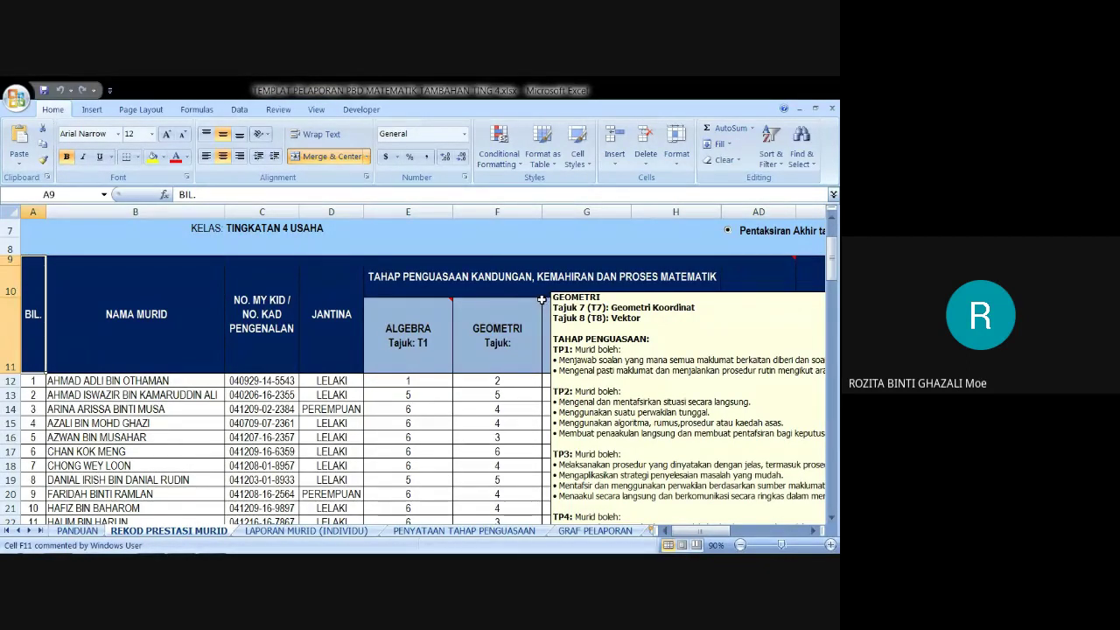
{"action": "mouse_move", "coordinate": [417, 344]}
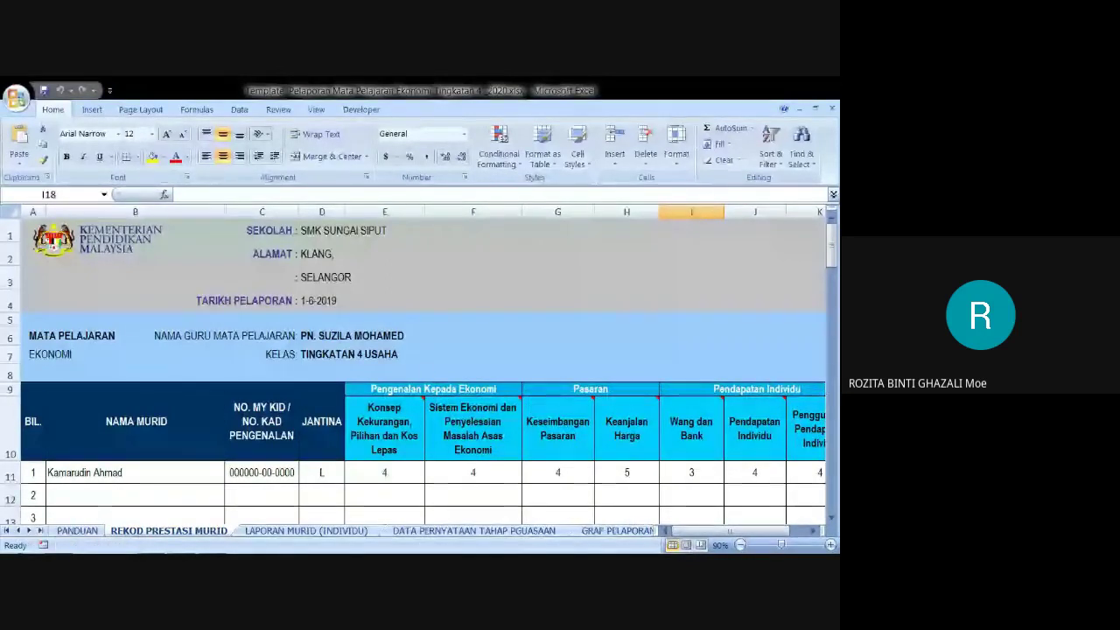
Examine the Form 4 Ekonomi record's topic headers and their notes, from Pengenalan Kepada Ekonomi across to the overall mastery level column
{"action": "mouse_move", "coordinate": [421, 400]}
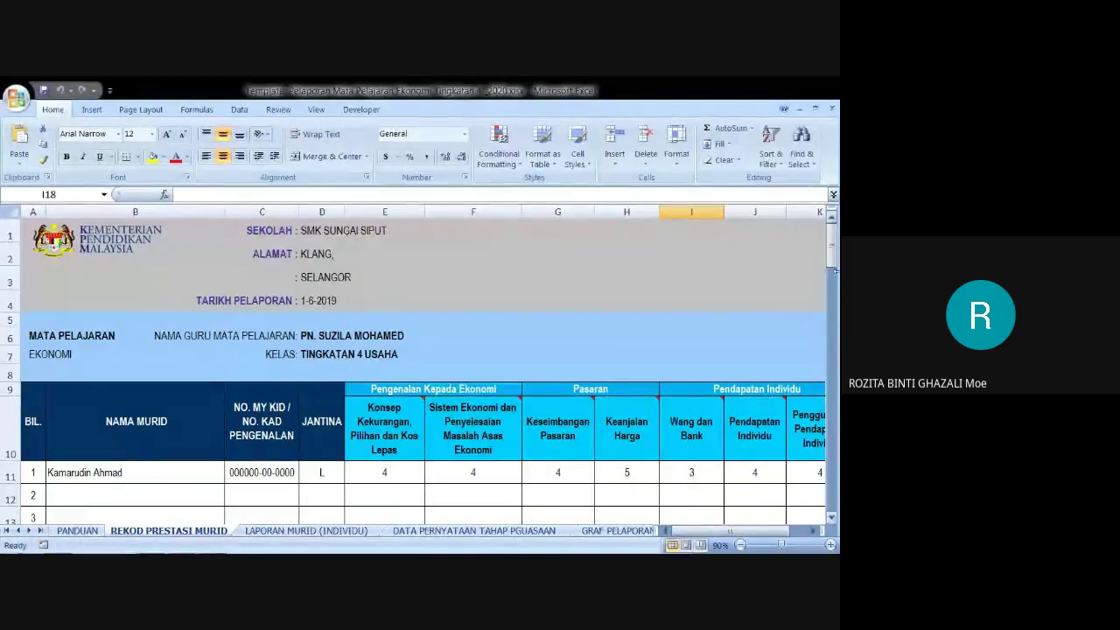
{"action": "left_click_drag", "start_coordinate": [836, 258], "coordinate": [836, 271]}
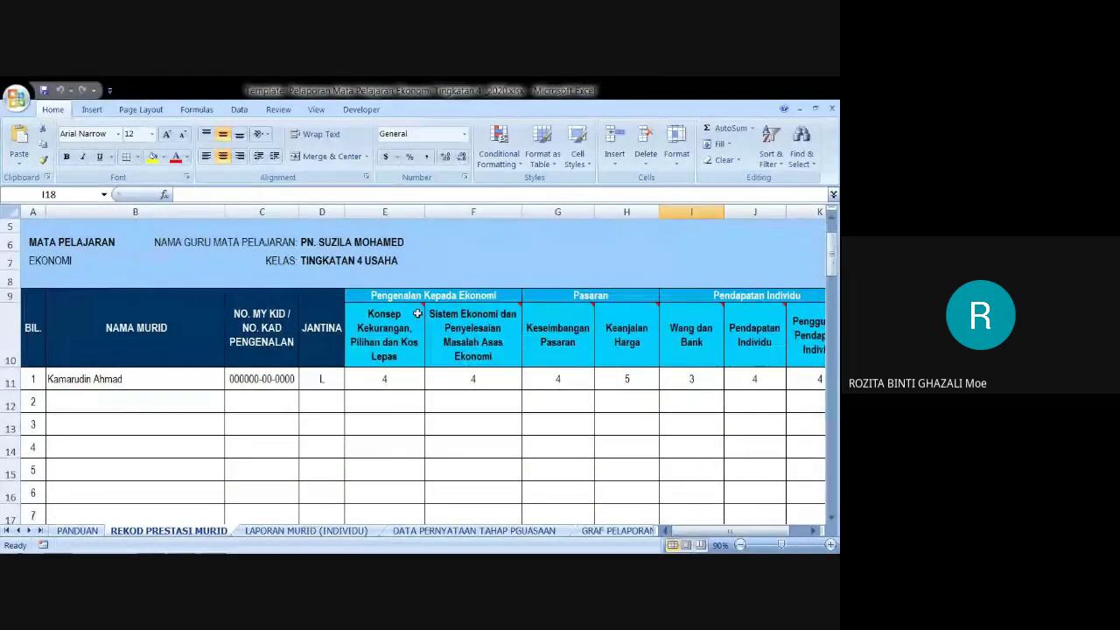
{"action": "mouse_move", "coordinate": [418, 308]}
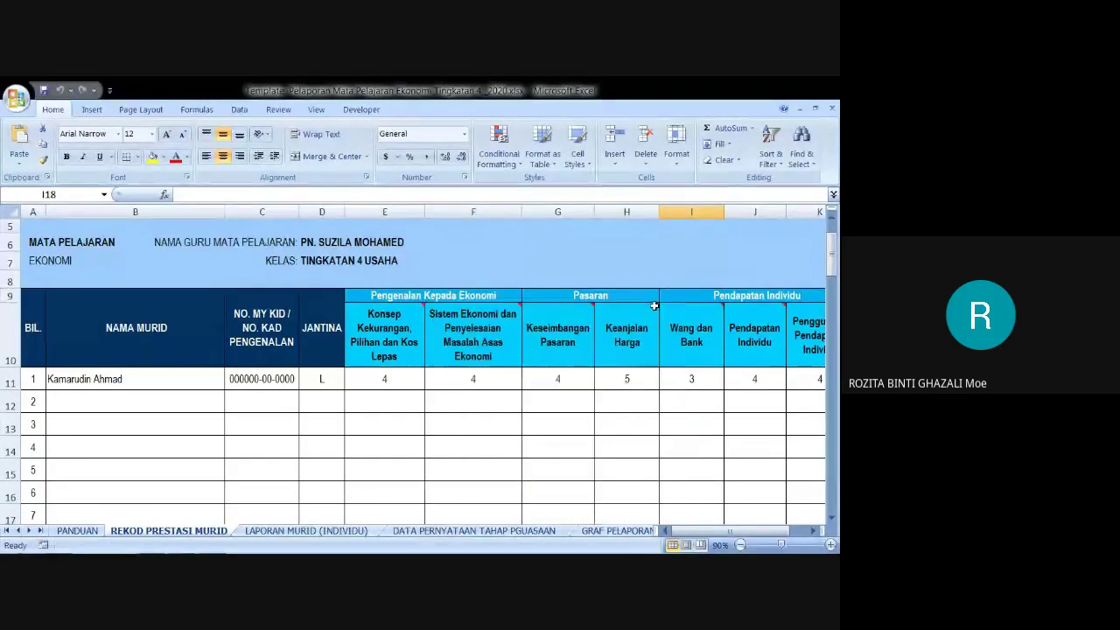
{"action": "mouse_move", "coordinate": [711, 313]}
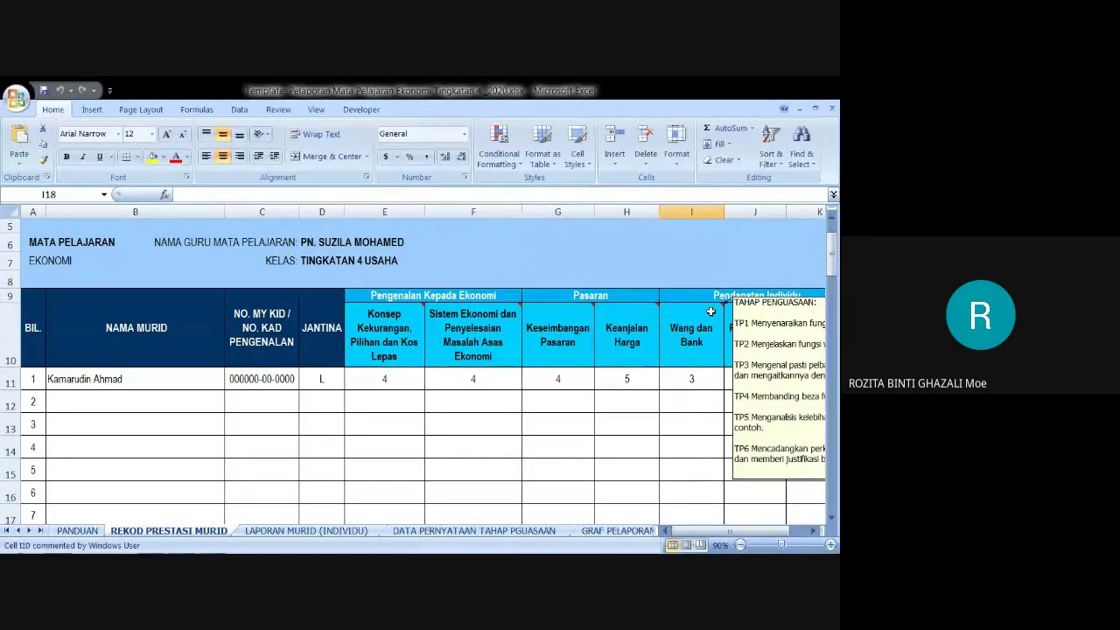
{"action": "mouse_move", "coordinate": [624, 344]}
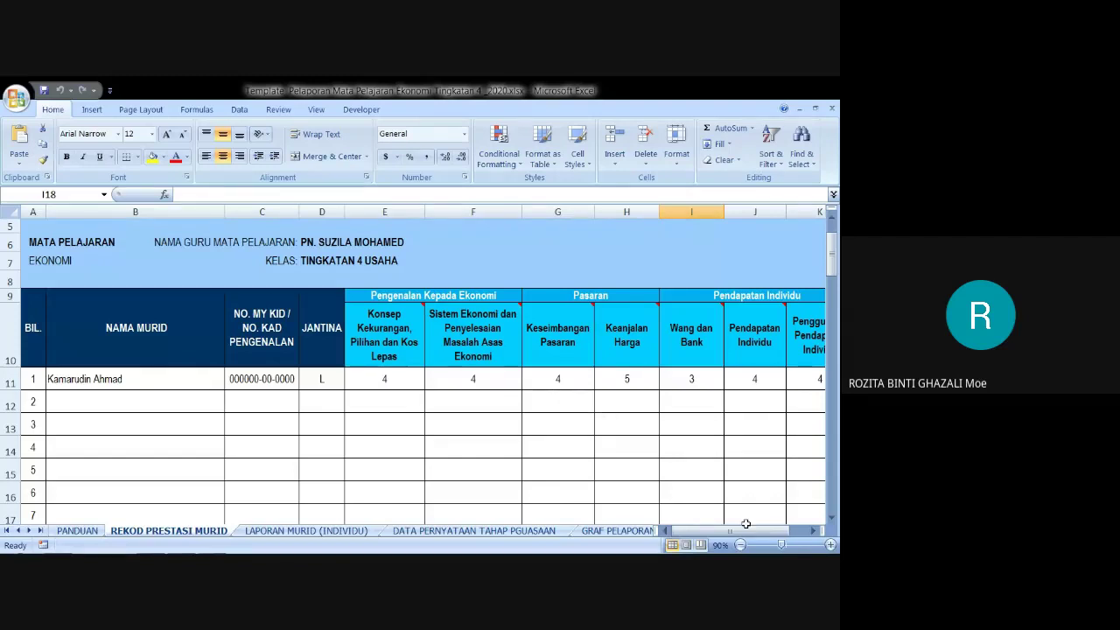
{"action": "double_click", "coordinate": [813, 532]}
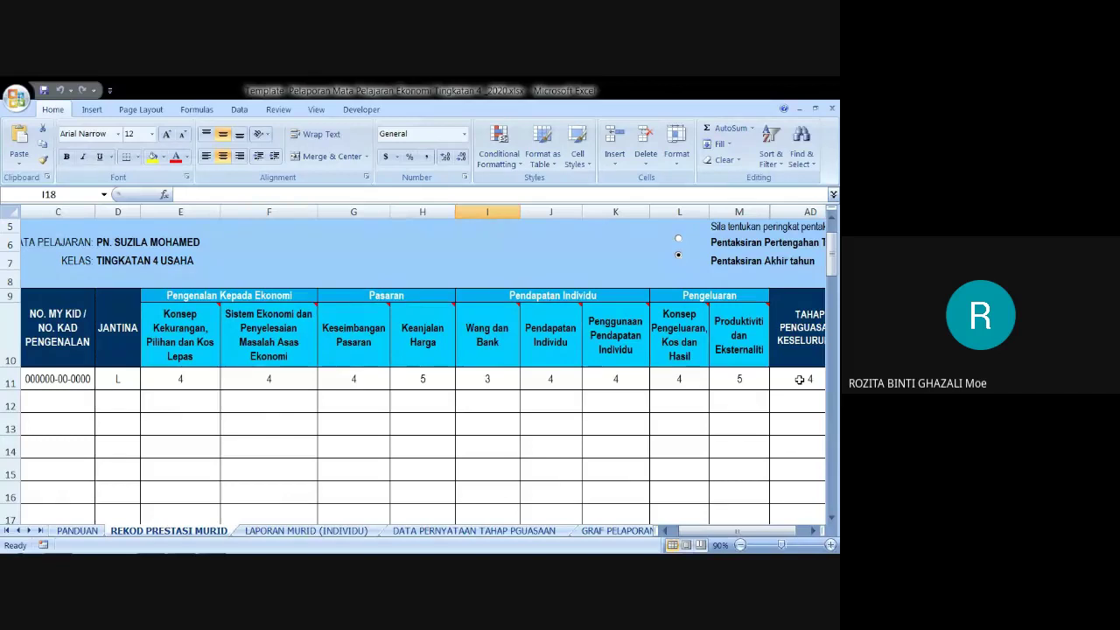
Enter mastery levels 3, 5 and 4 in cells E12 to G12 for the second pupil's first three Ekonomi topics
{"action": "left_click", "coordinate": [188, 401]}
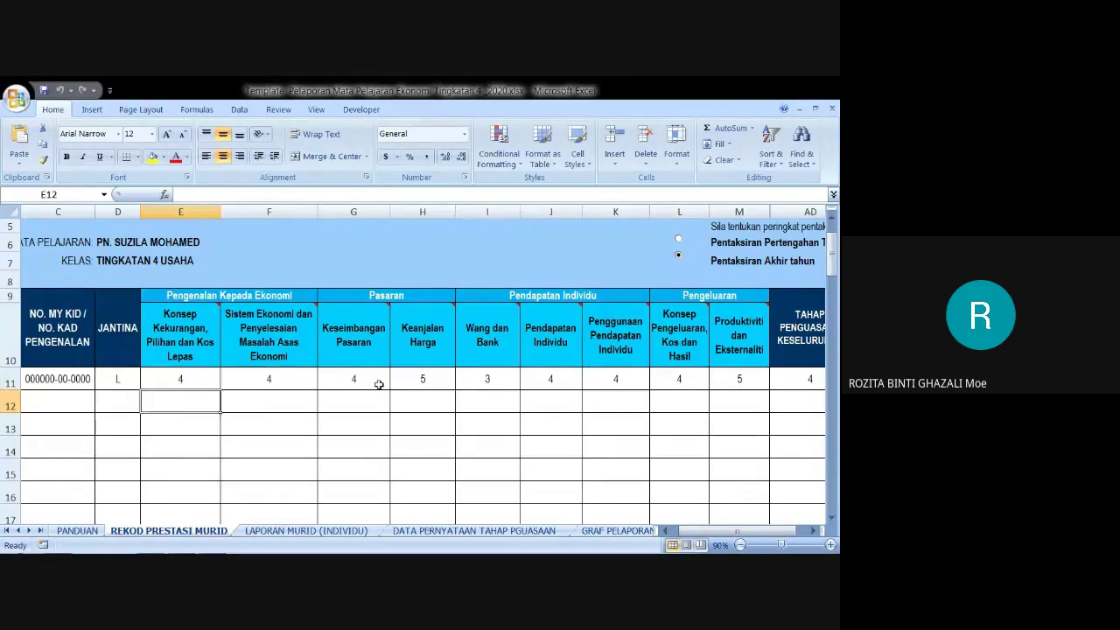
{"action": "type", "text": "3"}
{"action": "key", "text": "Tab"}
{"action": "type", "text": "5"}
{"action": "key", "text": "Tab"}
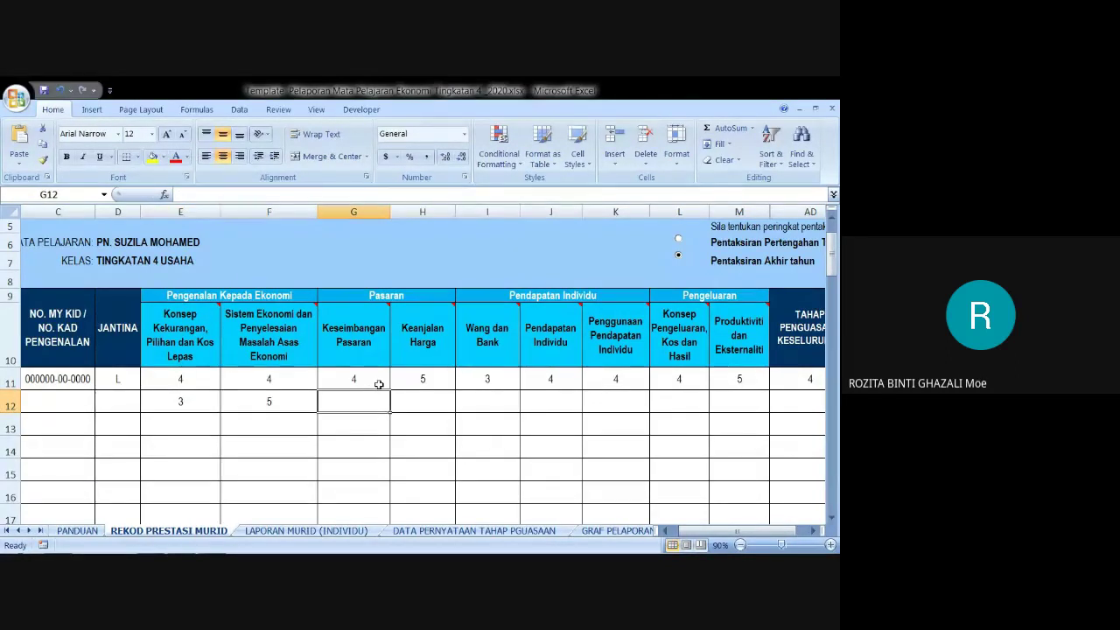
{"action": "type", "text": "4"}
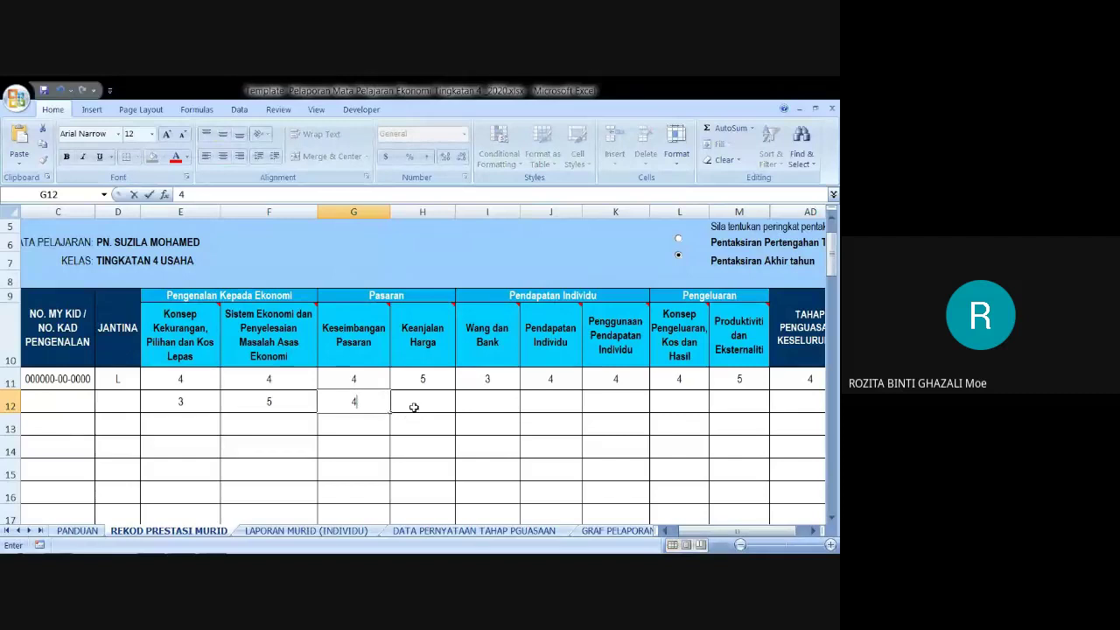
Compare the filled topic cells E12:G12 with the blank topic cells H12:M12 in the second pupil's row
{"action": "left_click_drag", "start_coordinate": [411, 403], "coordinate": [727, 400]}
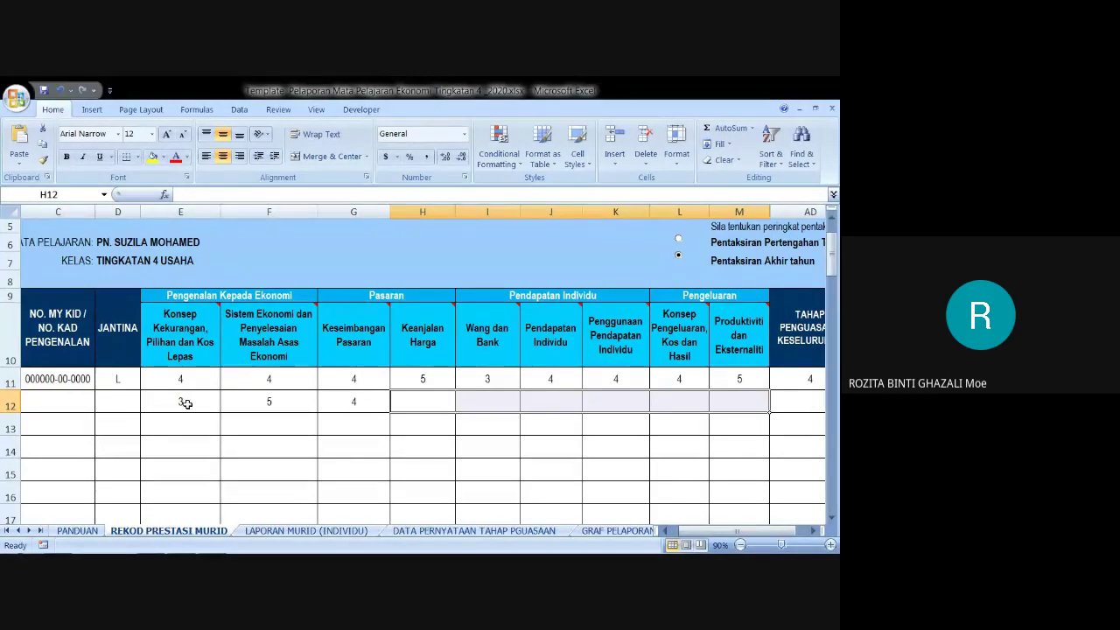
{"action": "left_click_drag", "start_coordinate": [166, 401], "coordinate": [346, 398]}
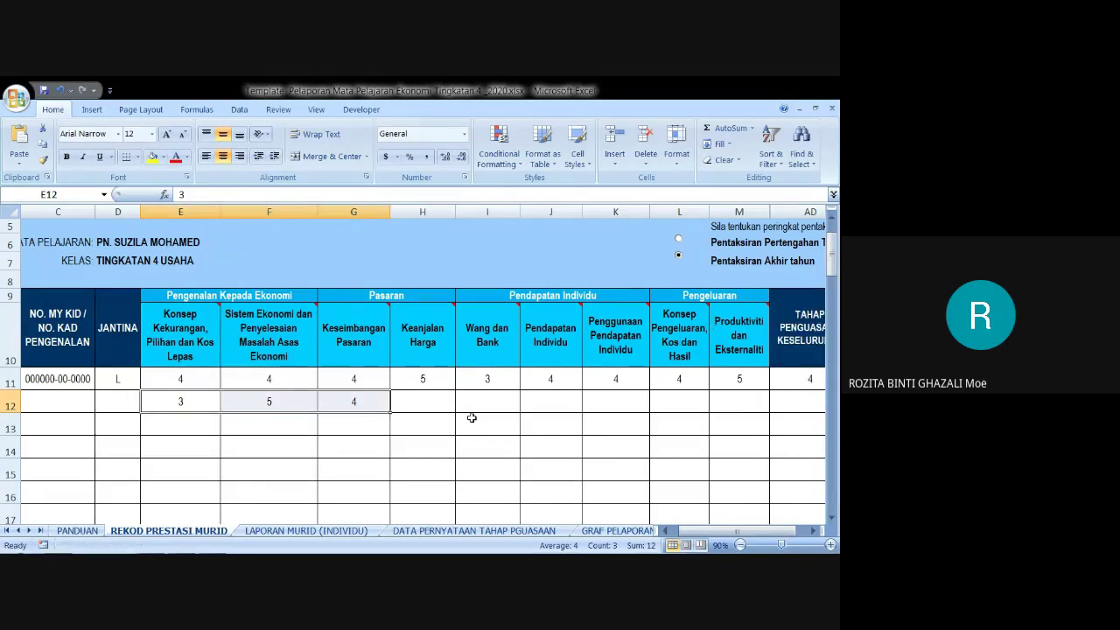
{"action": "left_click", "coordinate": [168, 403]}
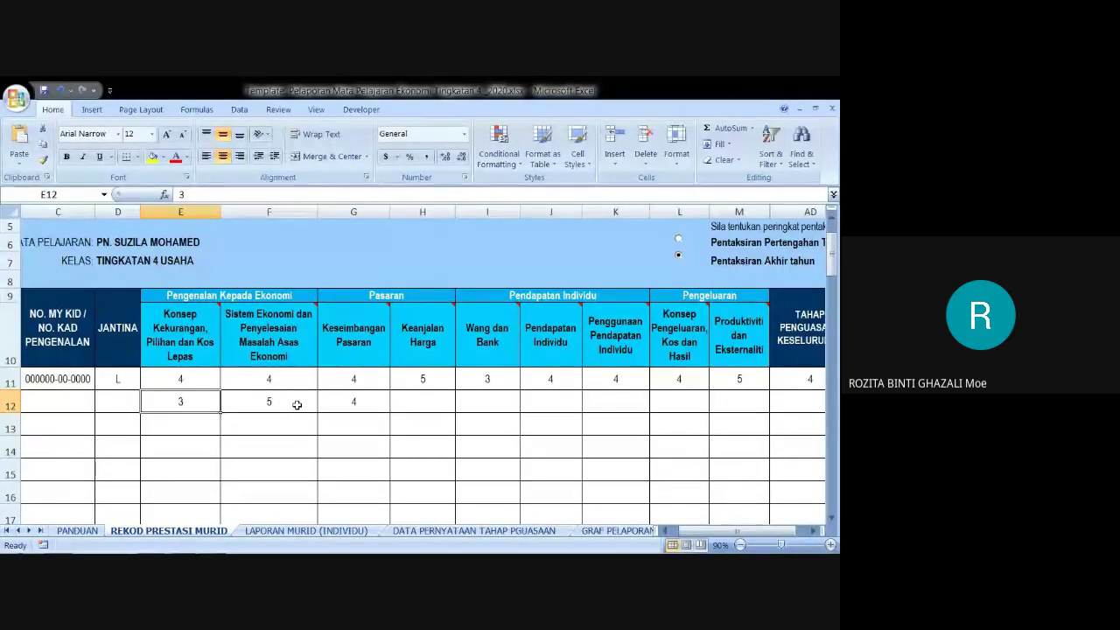
{"action": "left_click", "coordinate": [433, 402]}
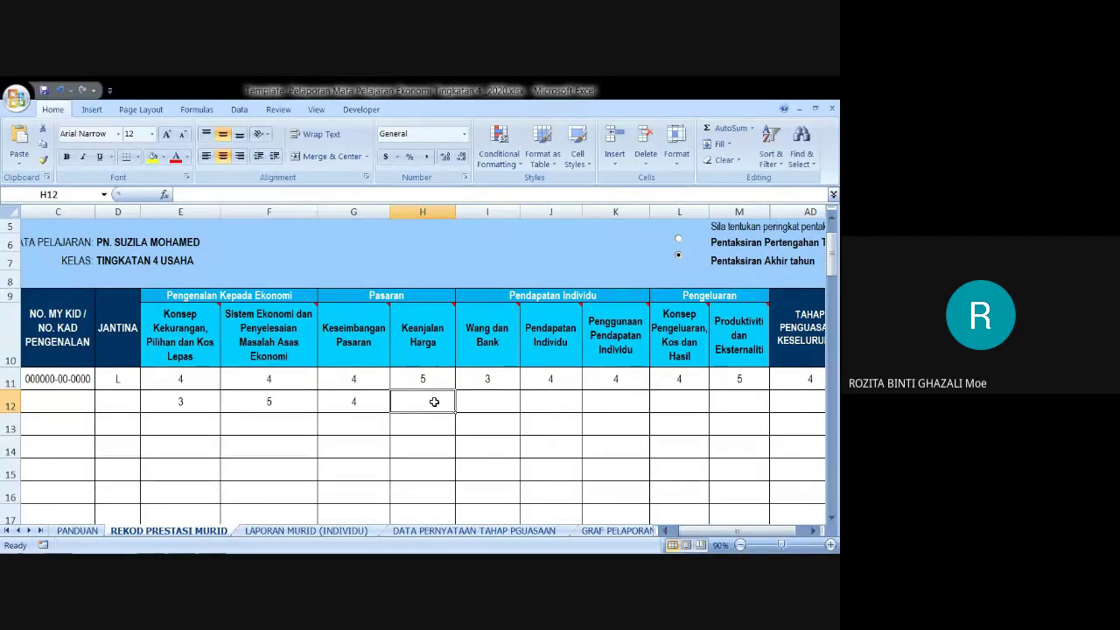
{"action": "left_click", "coordinate": [473, 401]}
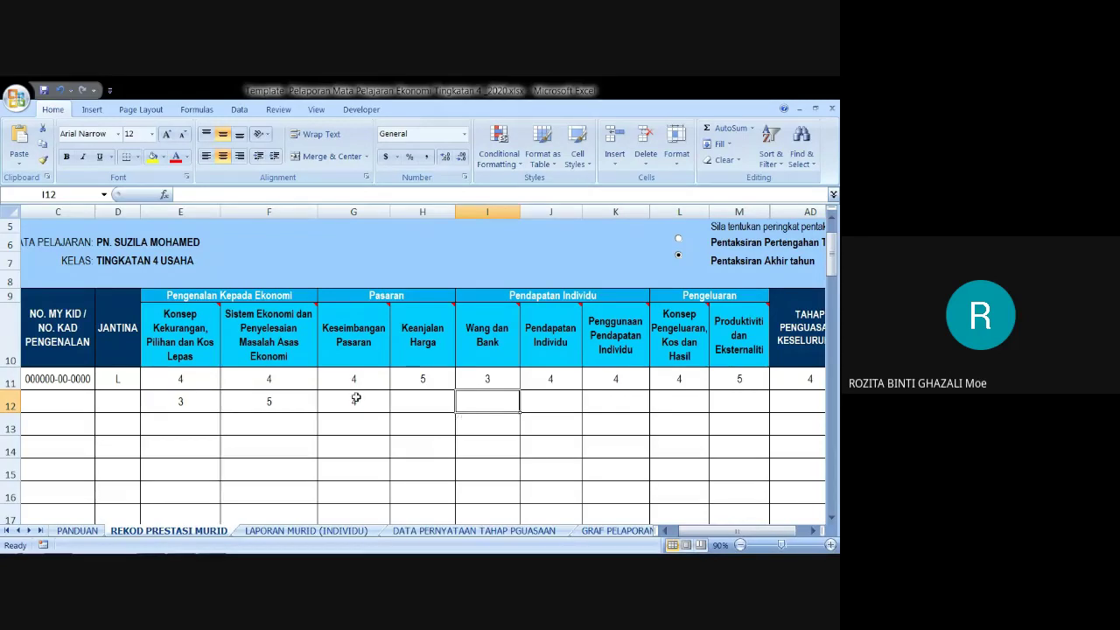
Re-enter level 3 for the second pupil under Konsep Kekurangan, Pilihan dan Kos Lepas
{"action": "left_click", "coordinate": [180, 398]}
{"action": "type", "text": "3"}
{"action": "left_click", "coordinate": [736, 335]}
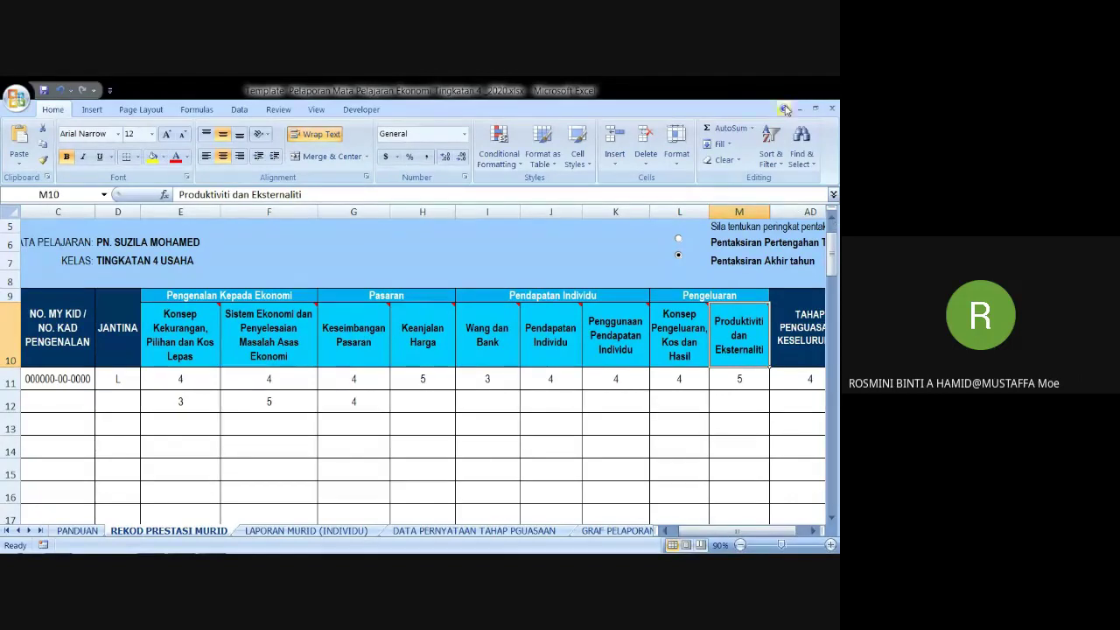
Close the Form 4 Ekonomi template workbook without saving its changes
{"action": "left_click", "coordinate": [820, 87]}
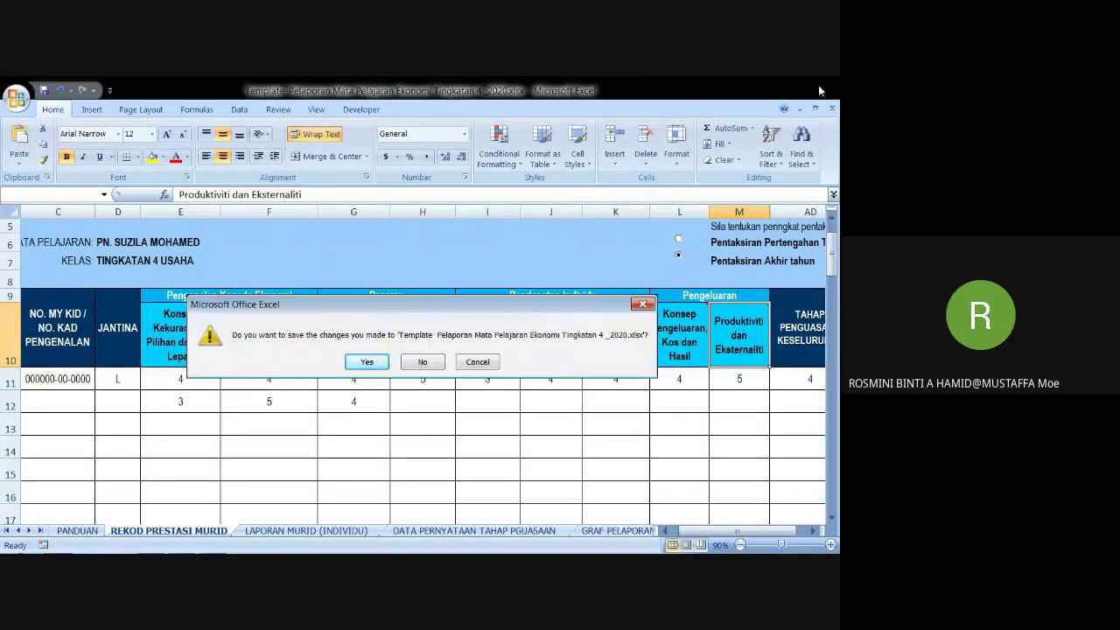
{"action": "left_click", "coordinate": [420, 360]}
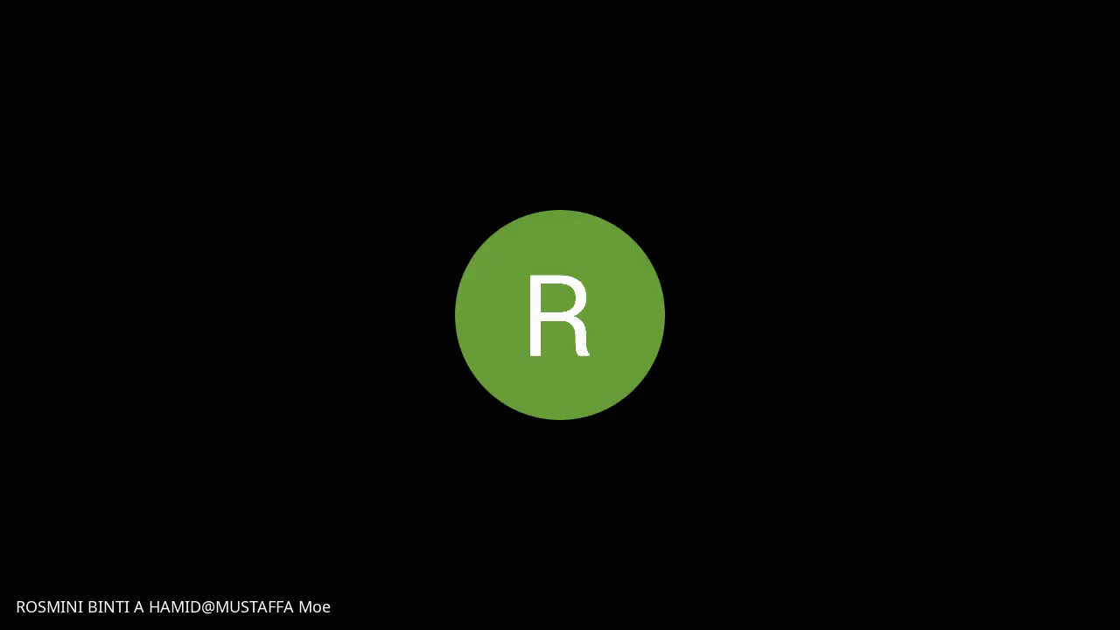